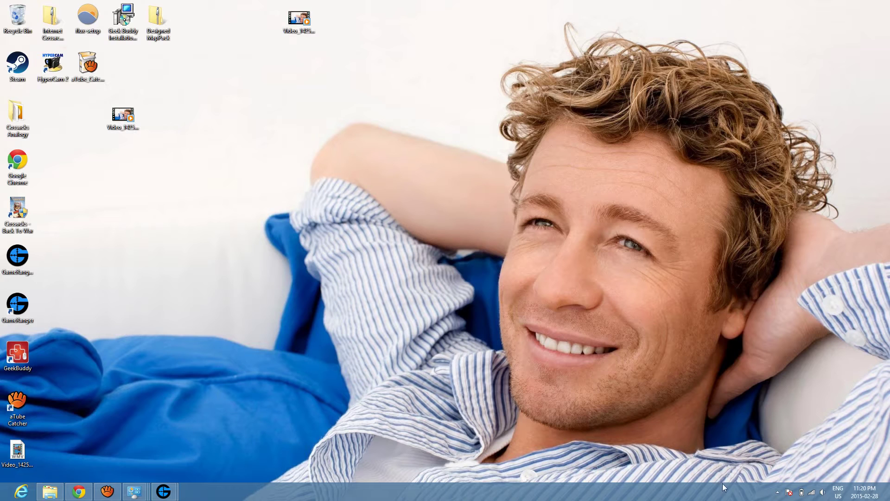
Open the Wi-Fi connection's status from the adapter settings of the Network and Sharing Center
right_click(810, 492)
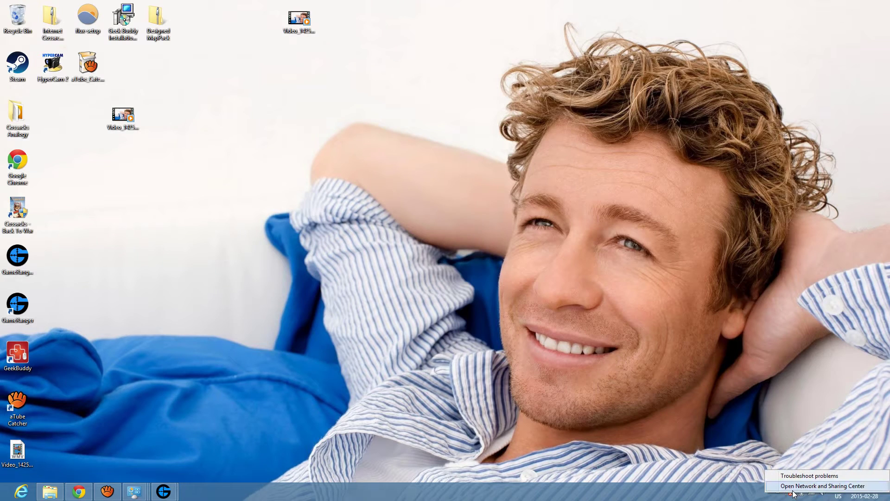
left_click(794, 486)
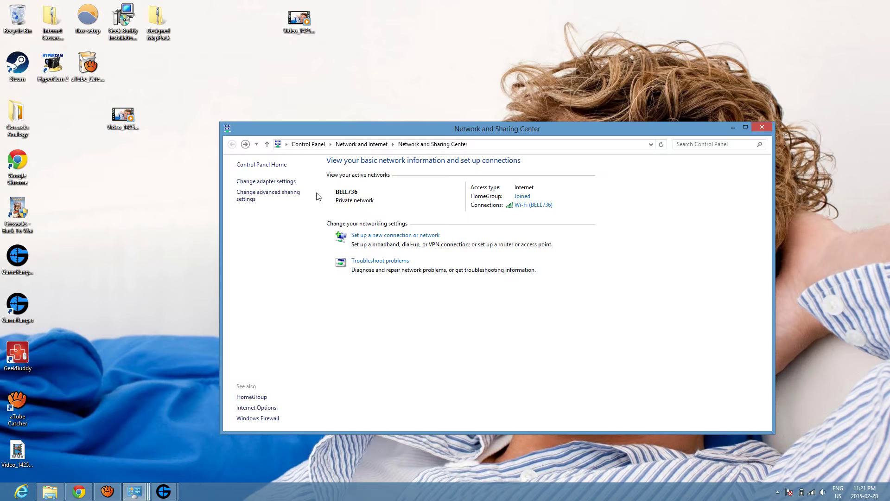
left_click(282, 183)
left_click(493, 168)
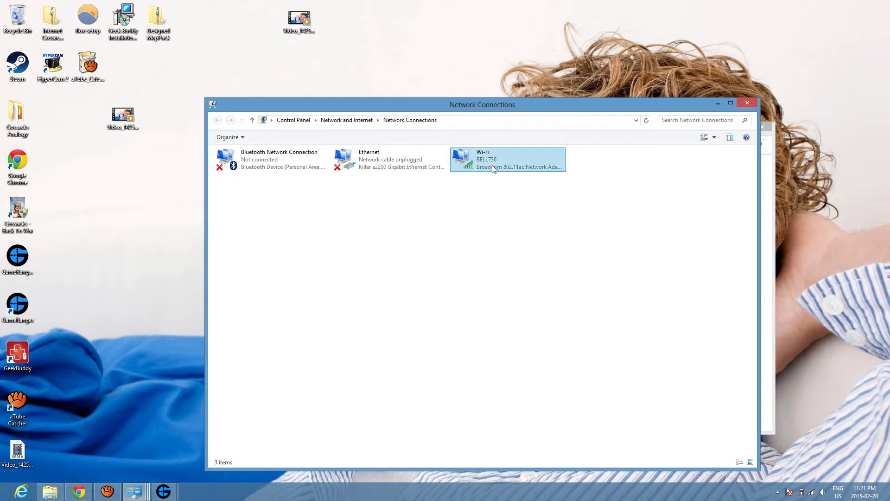
left_click(493, 168)
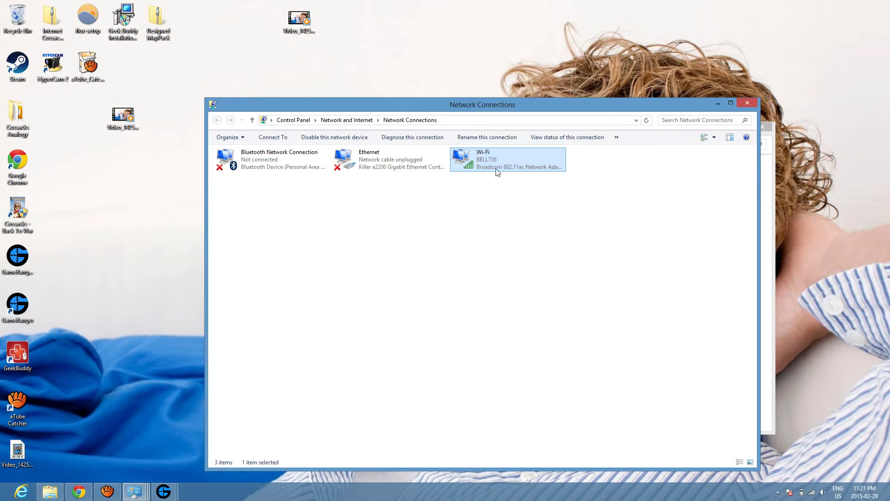
left_click(565, 140)
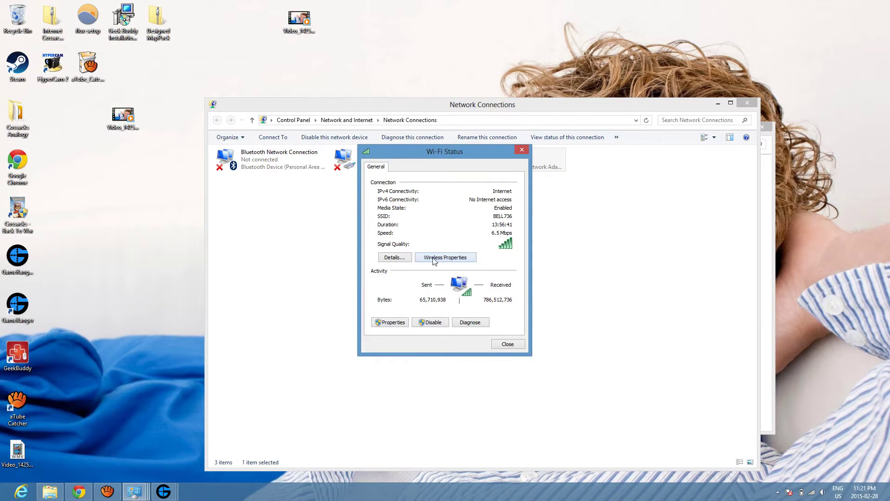
Look up the computer's IPv4 address in the Wi-Fi connection details and close the network windows
left_click(453, 259)
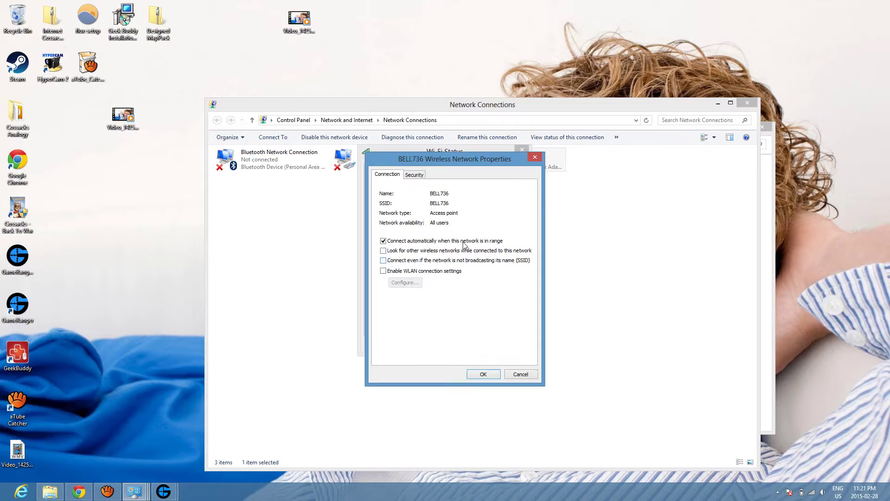
left_click(535, 157)
left_click(406, 259)
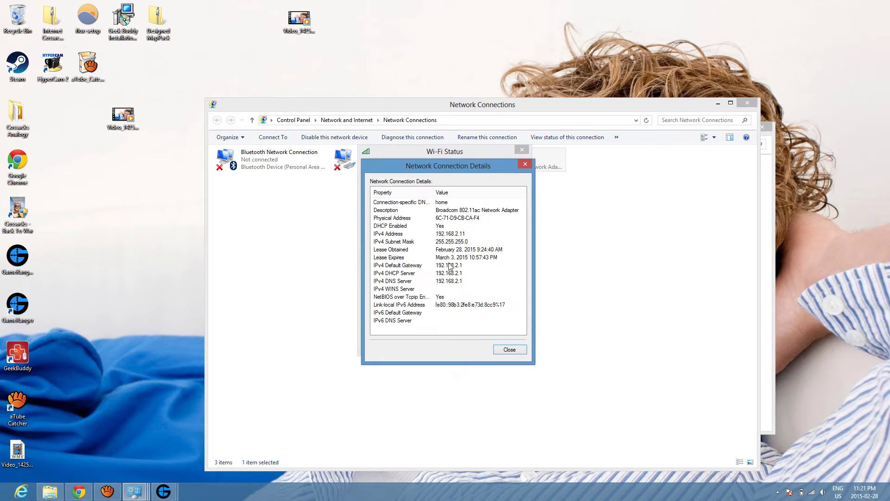
left_click(469, 234)
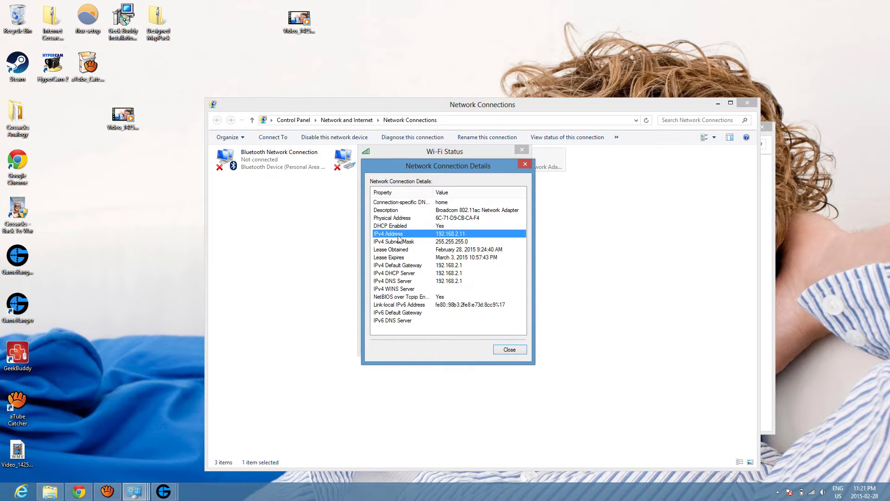
left_click(528, 165)
left_click(522, 150)
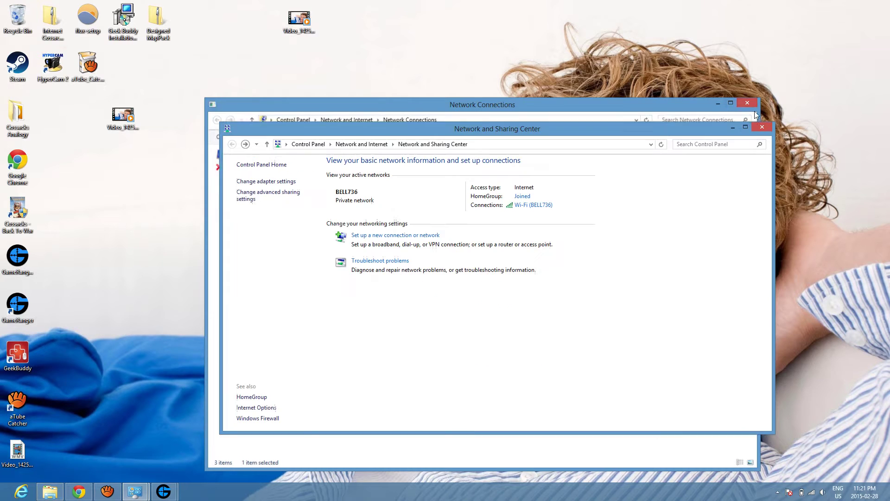
left_click(751, 105)
left_click(764, 129)
Switch to Chrome, load the router page at 192.168.2.1 in the new tab and maximize the window
left_click(79, 491)
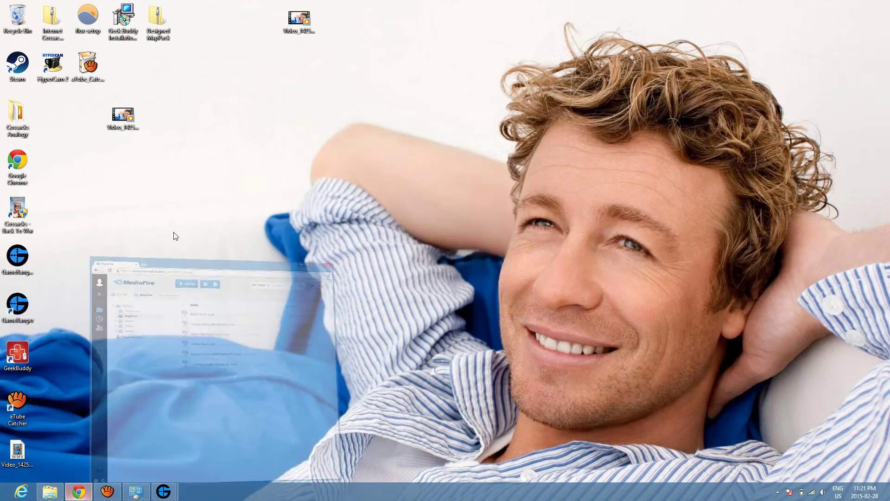
left_click(216, 33)
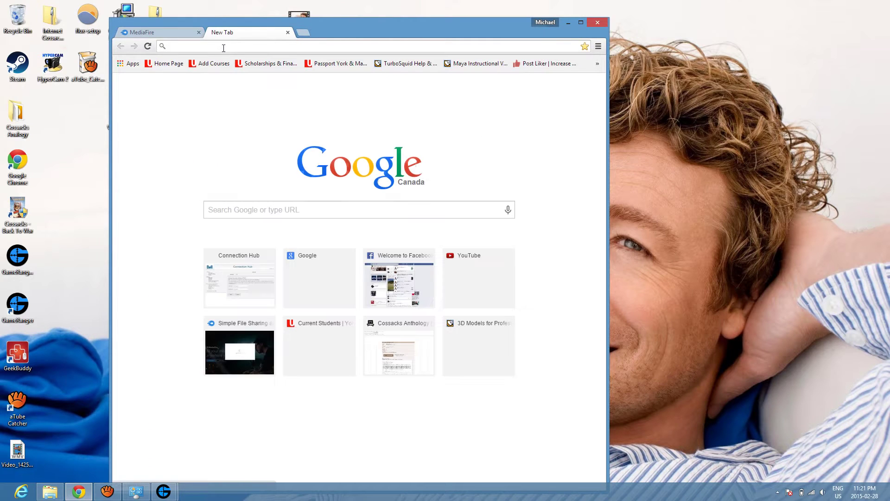
type("1")
key("Return")
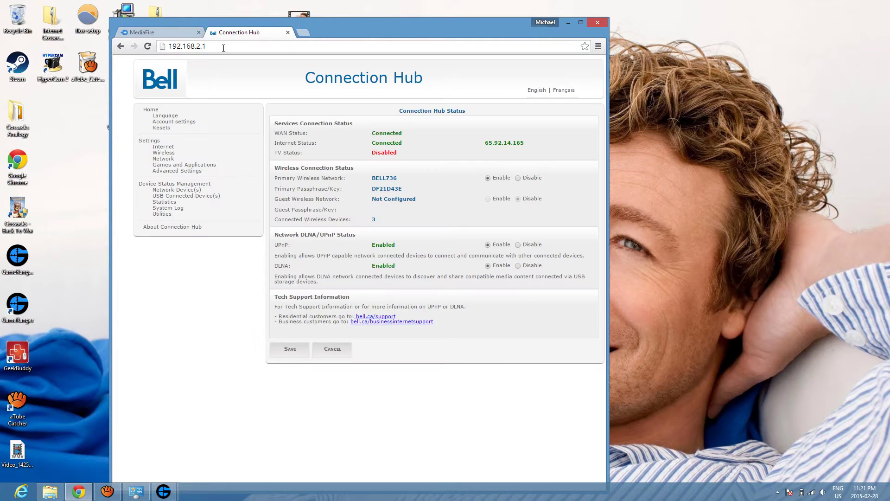
double_click(443, 37)
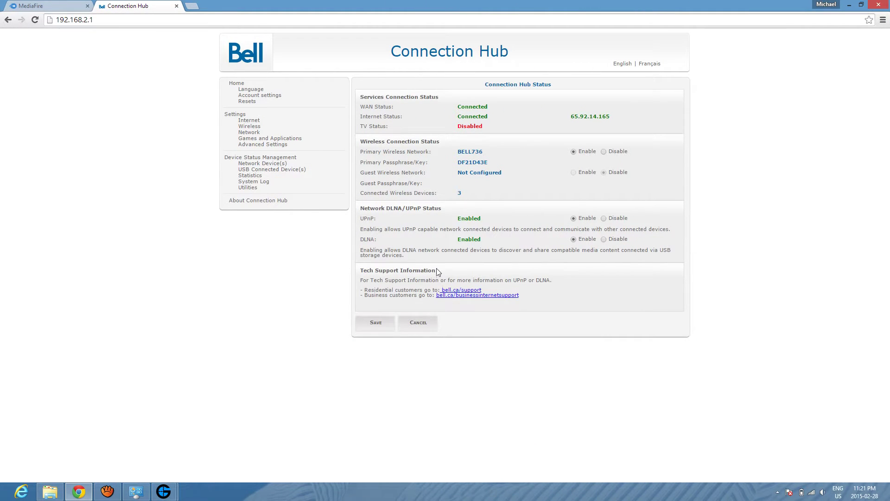
Review the router's Internet settings and its network and general Wireless settings
left_click(247, 125)
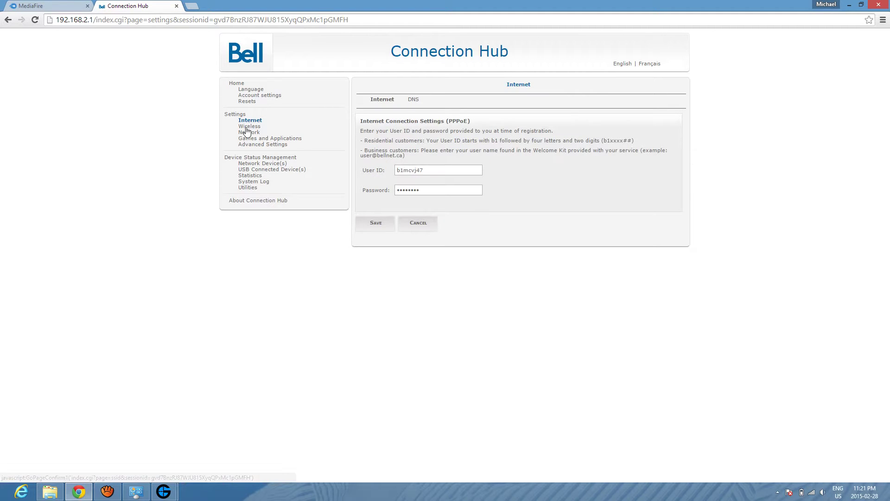
left_click(246, 127)
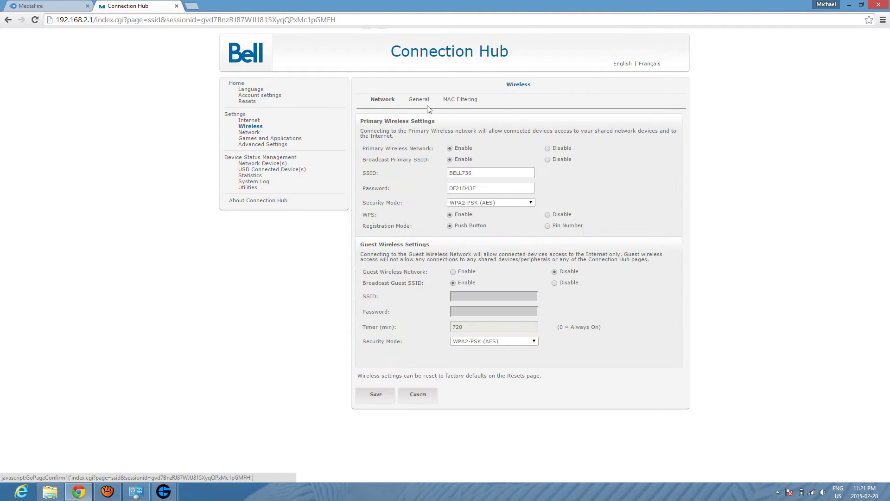
left_click(418, 104)
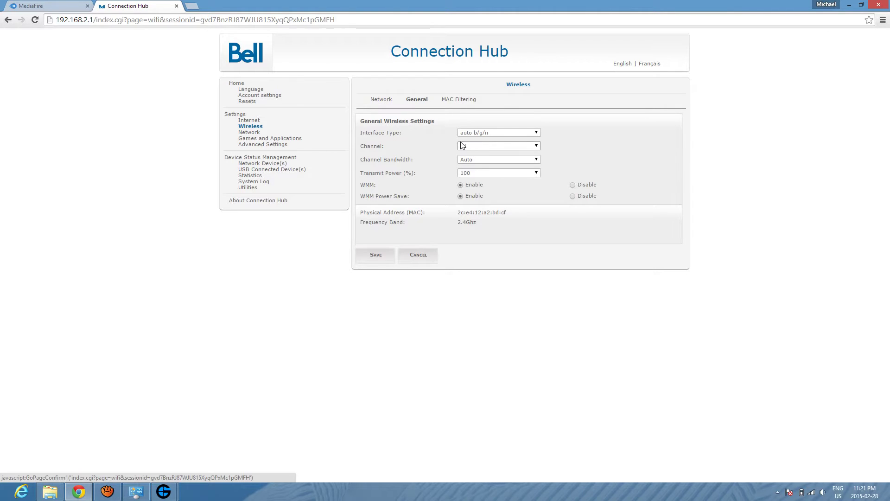
Examine the router's network settings for DHCP, the GameRanger port-forwarding rule and the DMZ computer's IP address
left_click(253, 134)
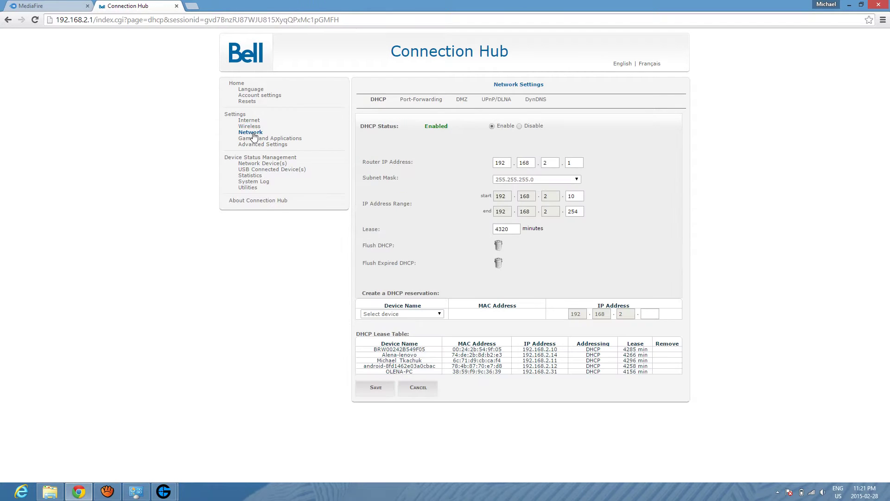
left_click(422, 102)
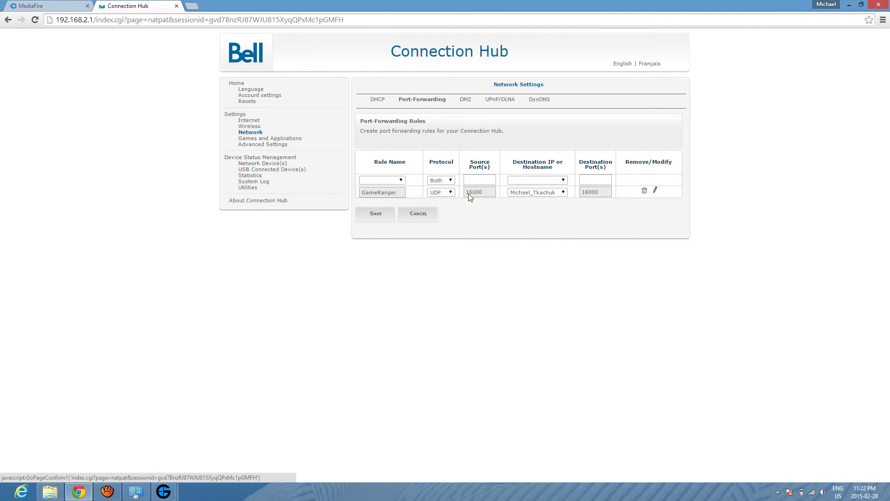
left_click(463, 101)
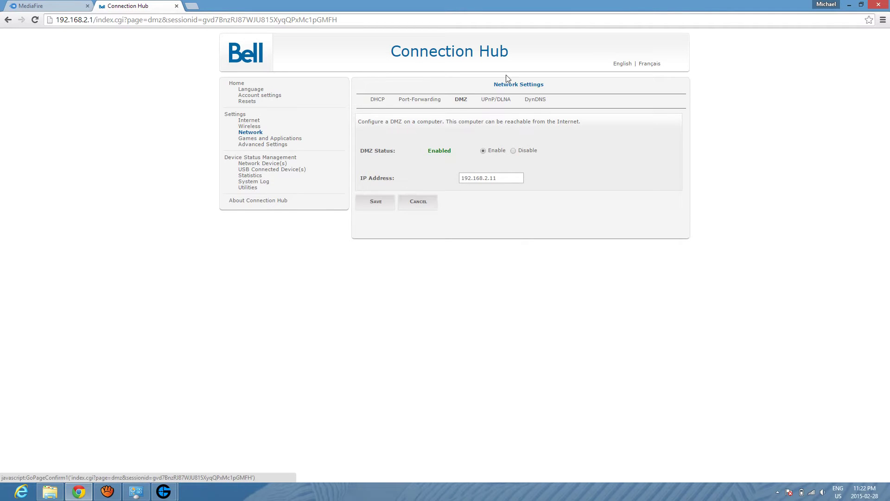
mouse_move(509, 181)
left_mouse_down()
mouse_move(448, 184)
mouse_move(514, 182)
left_mouse_up()
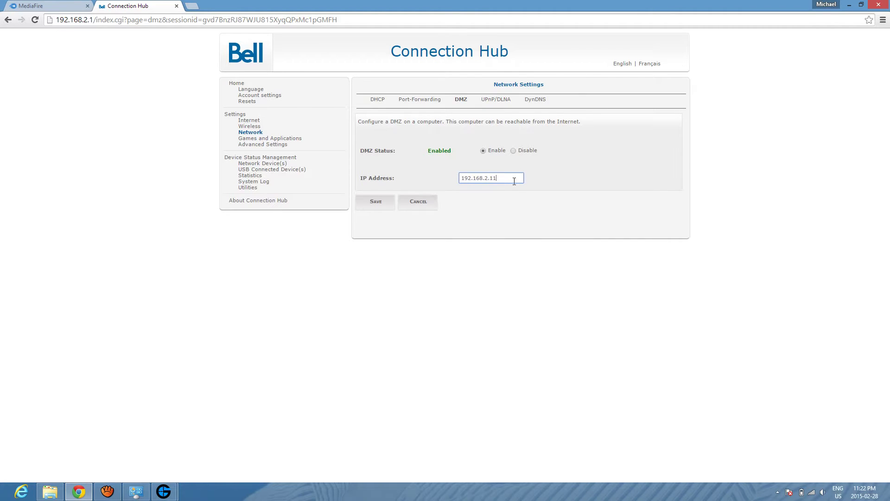
Check the router's UPnP/DLNA, DynDNS, DHCP and reset options, and minimize the browser
left_click(498, 100)
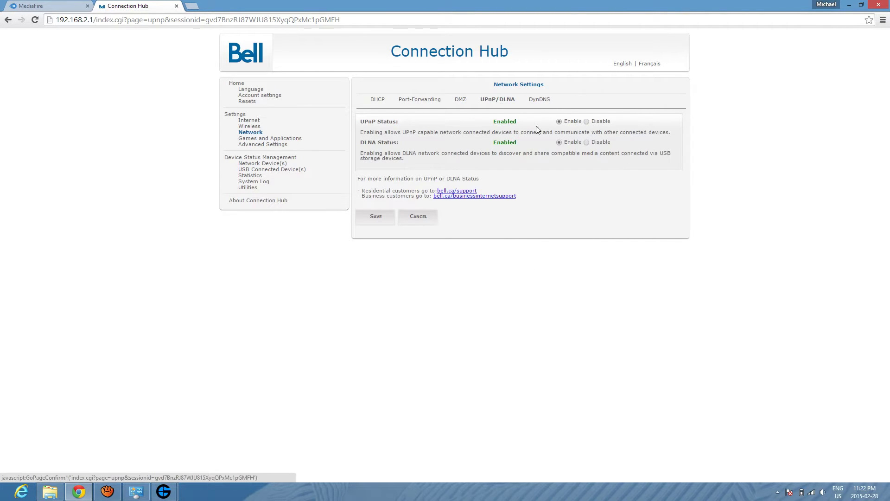
left_click(538, 100)
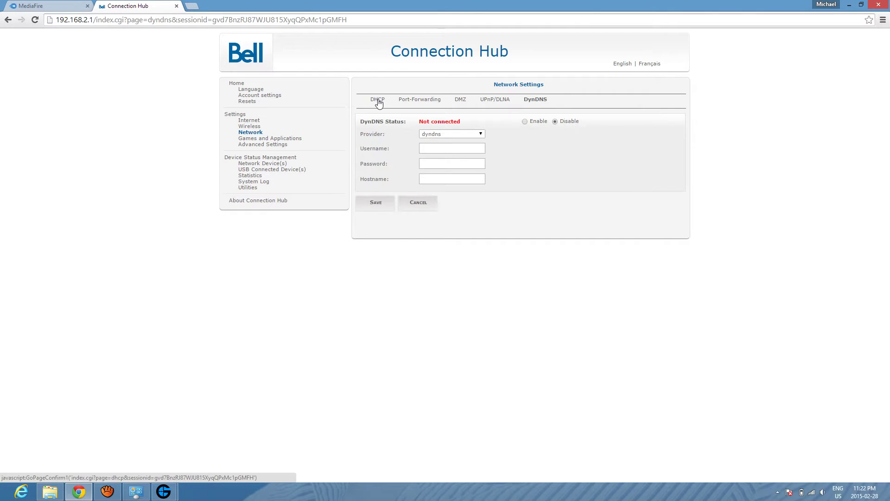
left_click(253, 139)
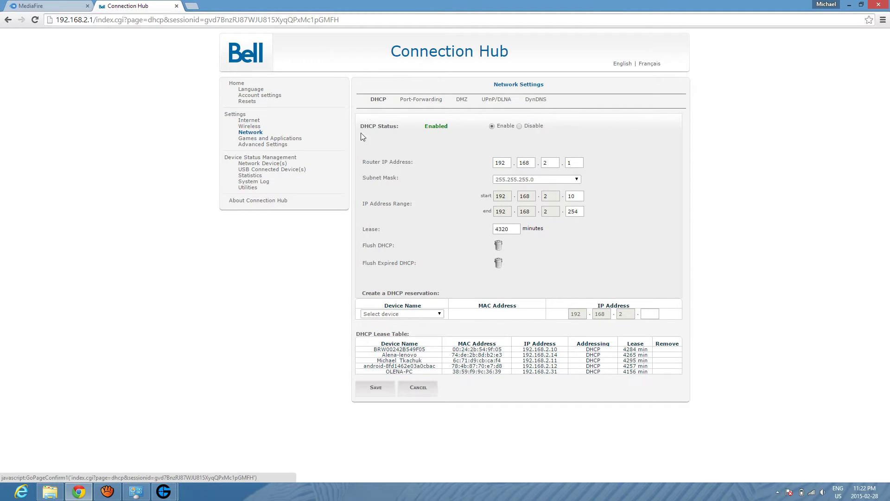
left_click(247, 101)
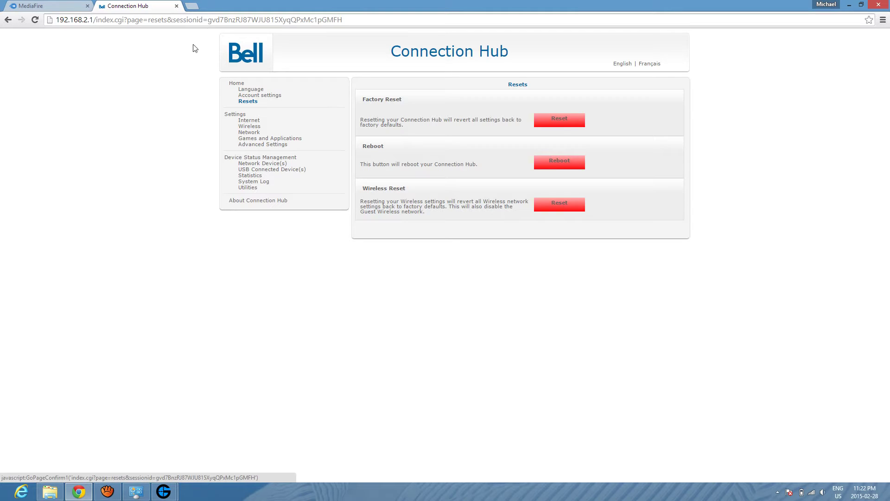
left_click(848, 4)
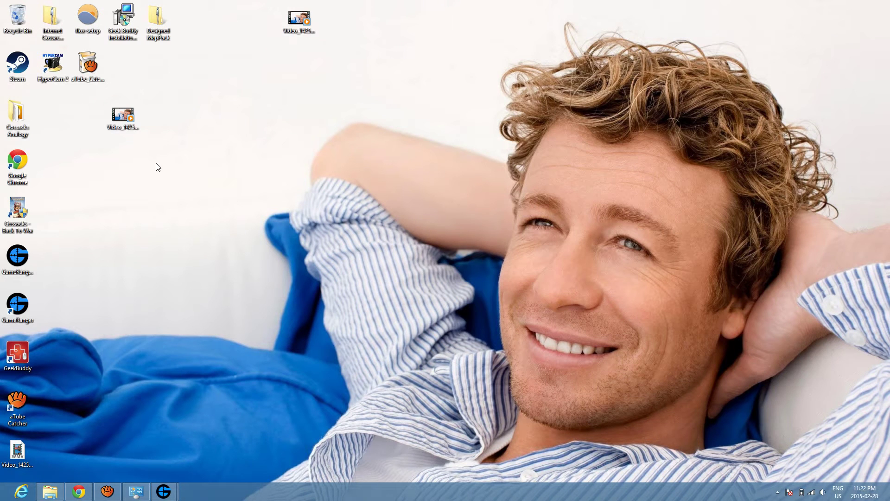
Open the file location of the Cossacks - Back To War desktop shortcut through its properties
right_click(6, 215)
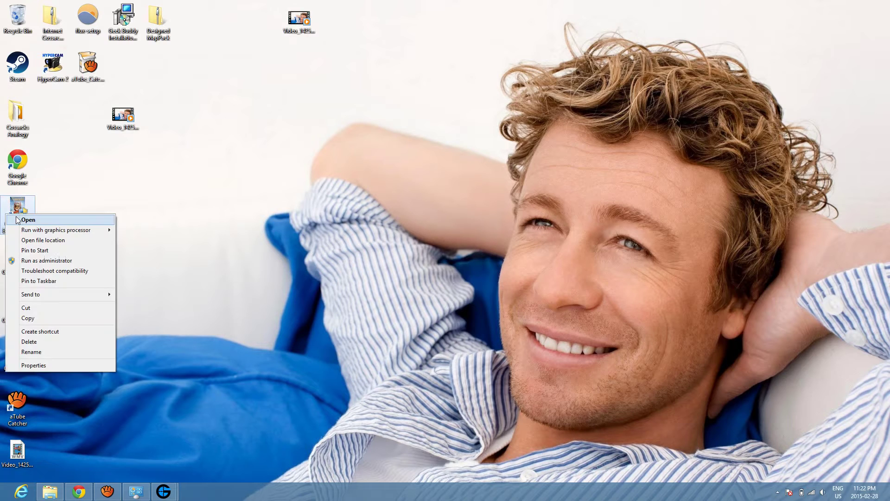
left_click(51, 365)
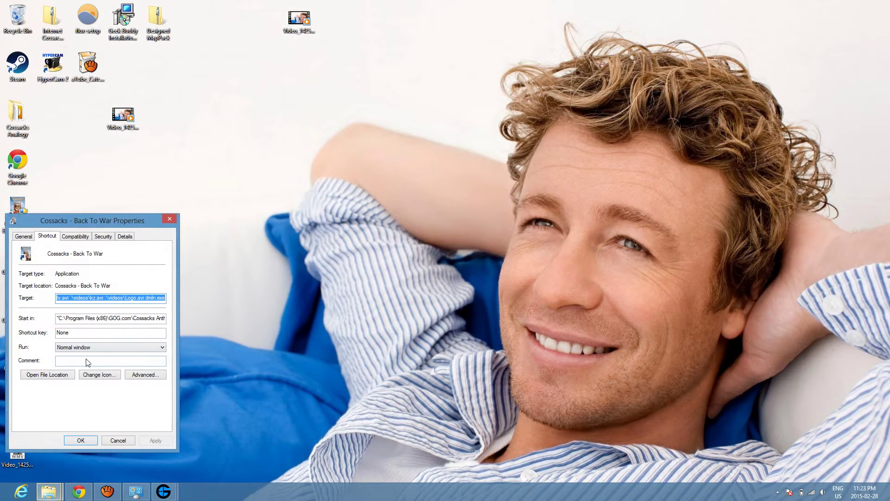
left_click(48, 375)
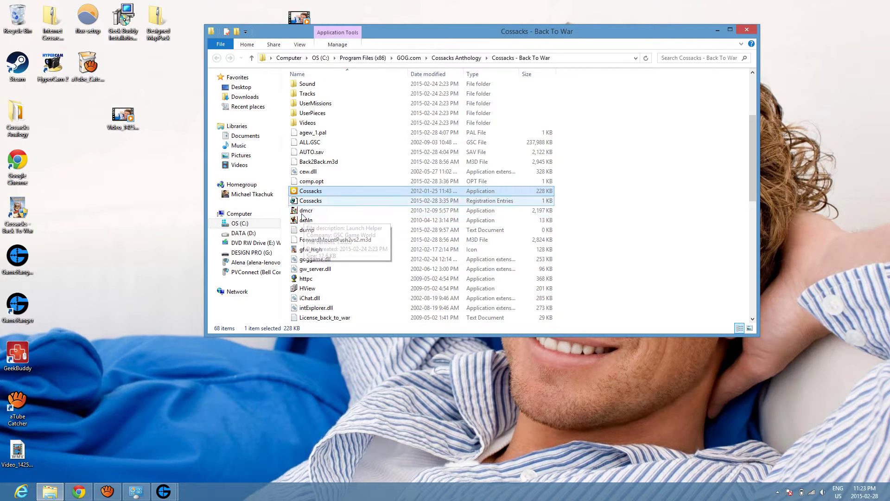
Review the dmcr application's compatibility settings, including the reduced color mode choices, and cancel its properties
left_click(299, 212)
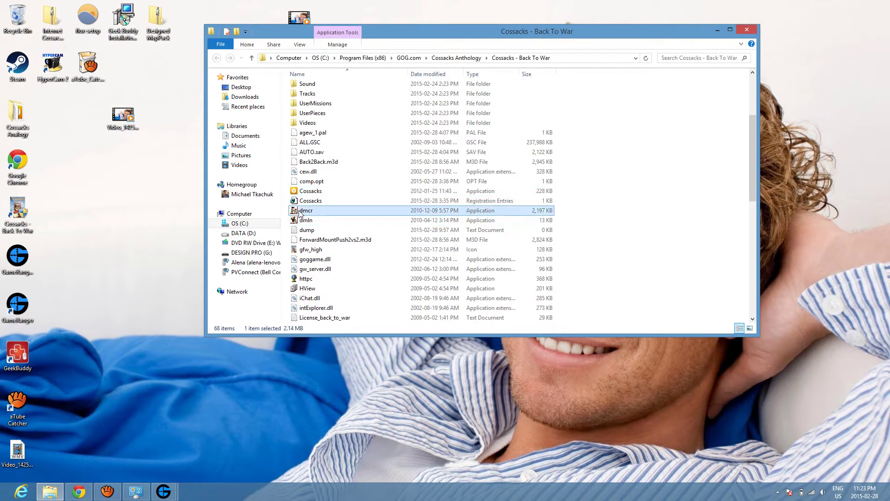
left_click(308, 221)
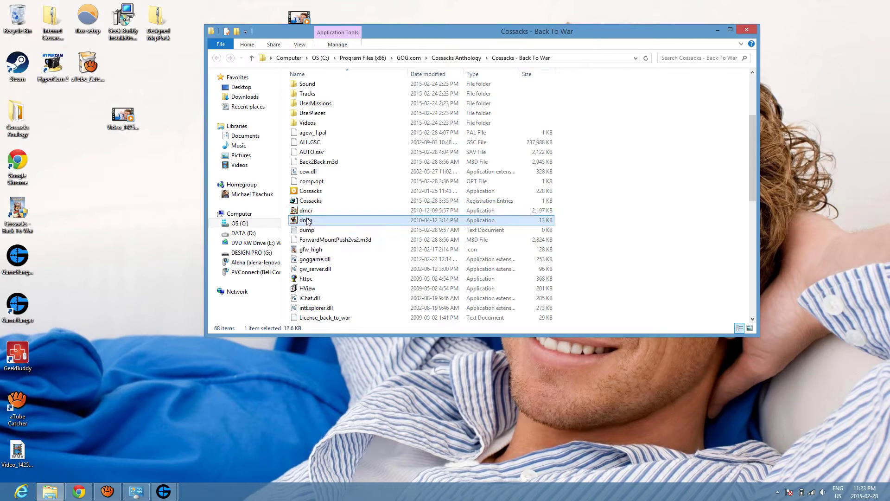
left_click(308, 214)
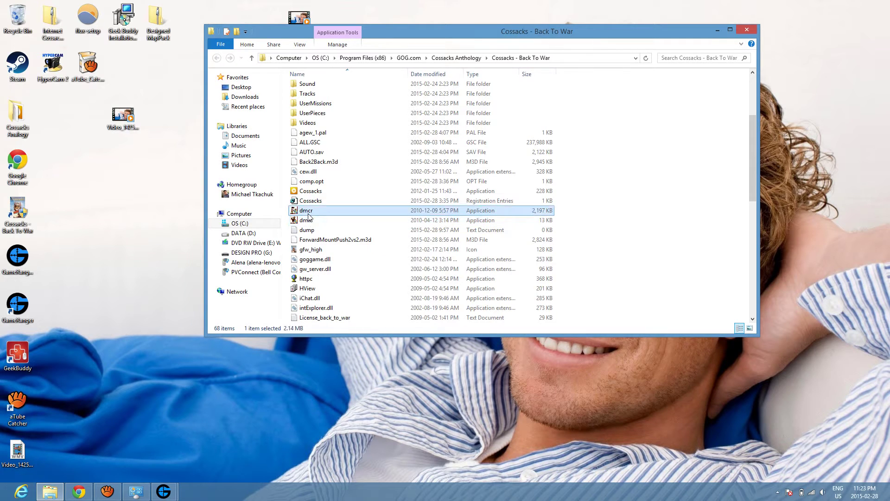
right_click(308, 216)
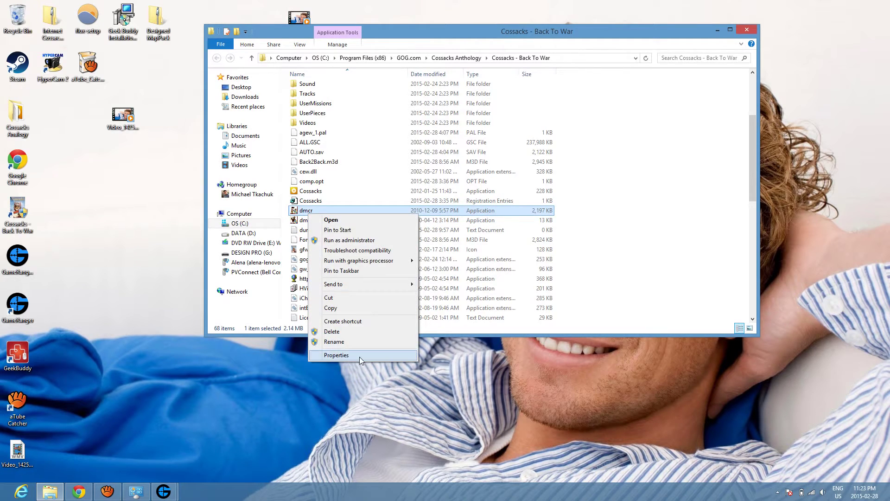
left_click(363, 356)
left_click_drag(402, 224, 552, 107)
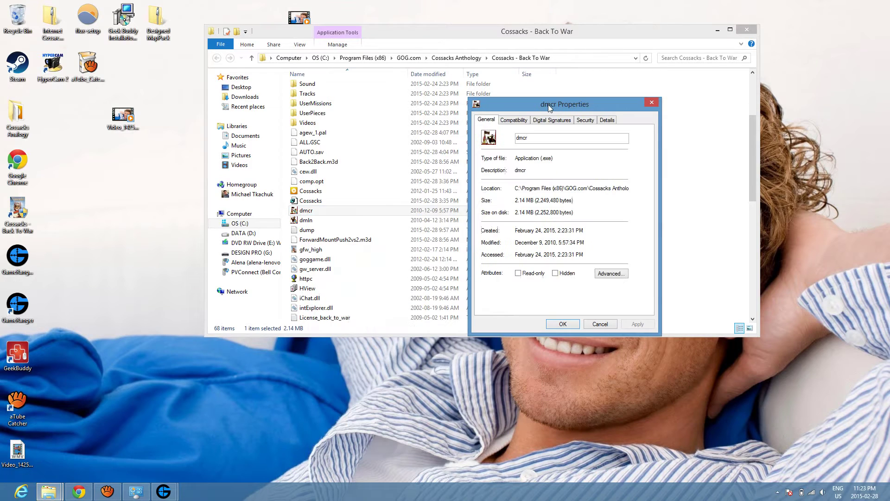
left_click(516, 120)
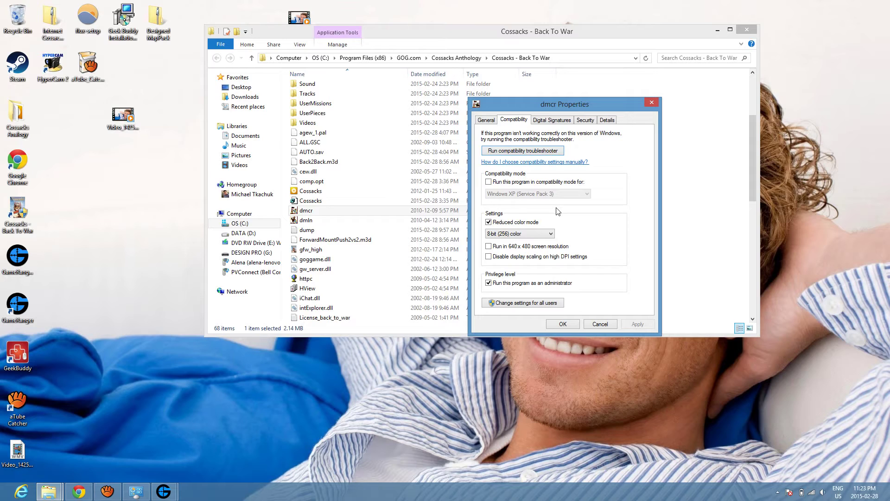
left_click(519, 234)
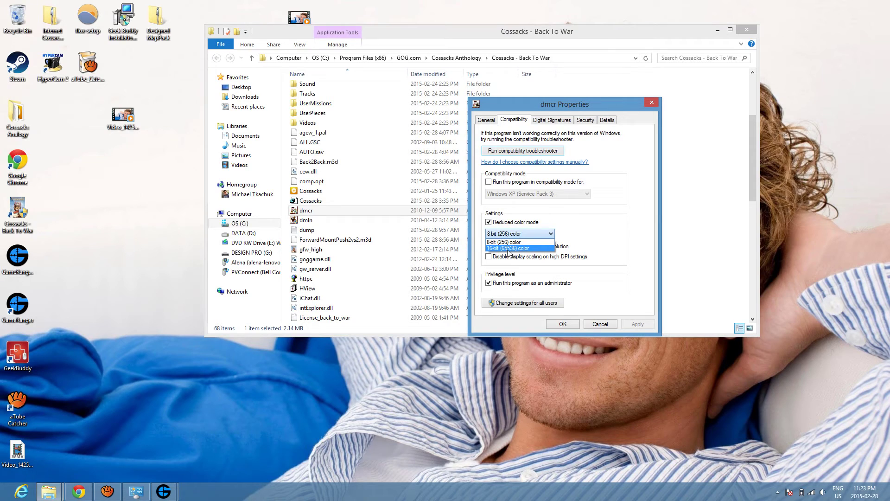
left_click(606, 238)
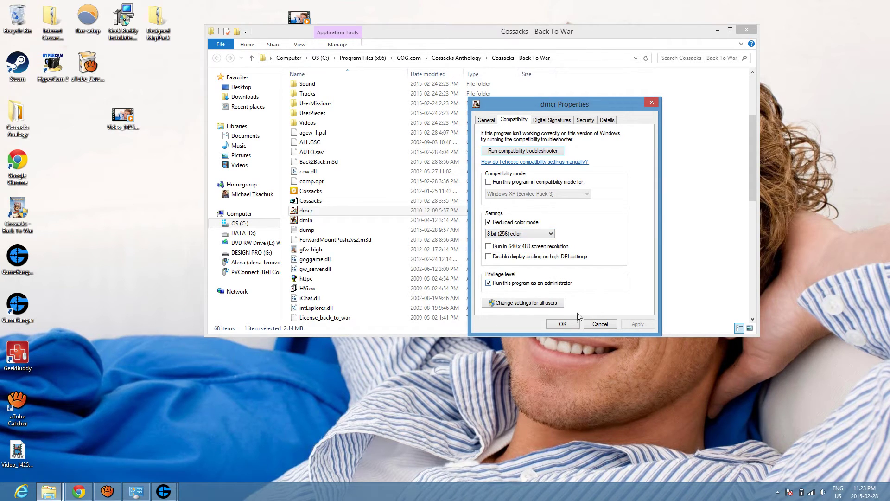
left_click(602, 324)
Review the dmln application's compatibility settings and general properties, close them, and minimize the game folder
left_click(306, 222)
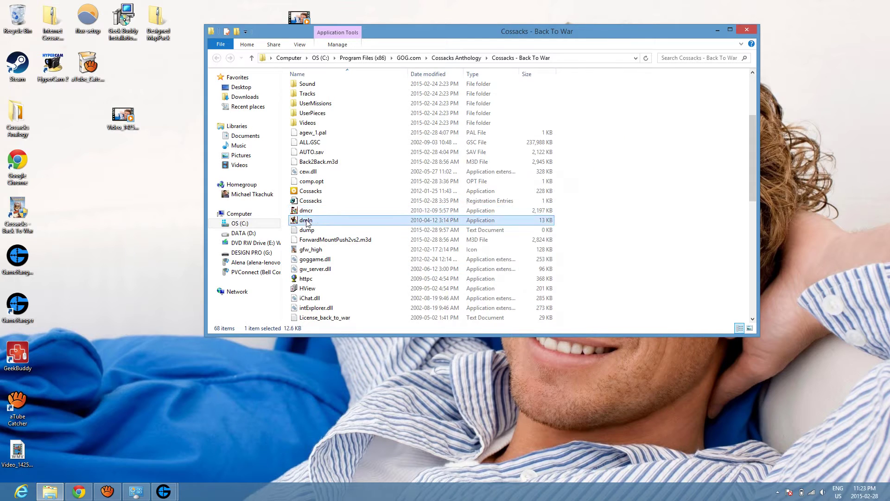
right_click(307, 223)
left_click(349, 361)
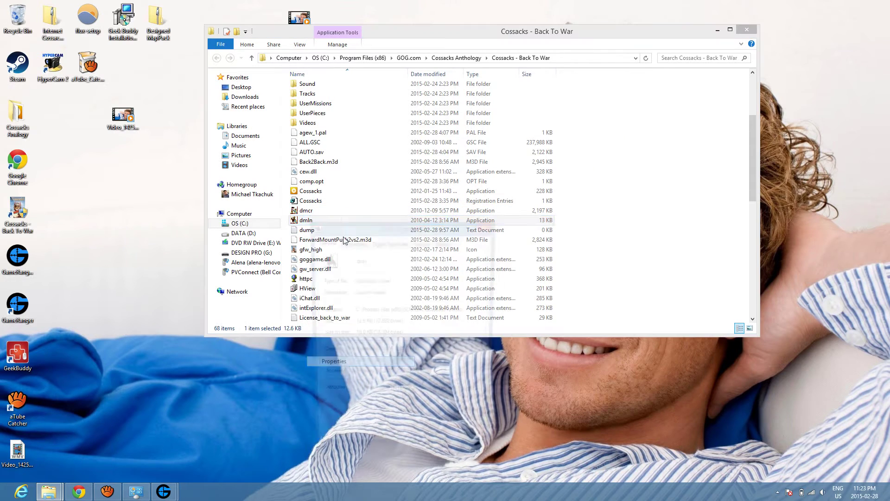
left_click(358, 239)
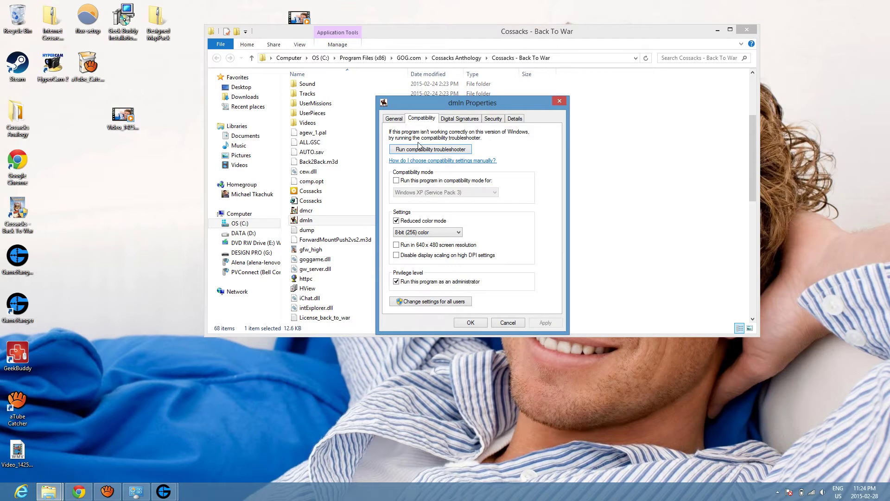
left_click(401, 120)
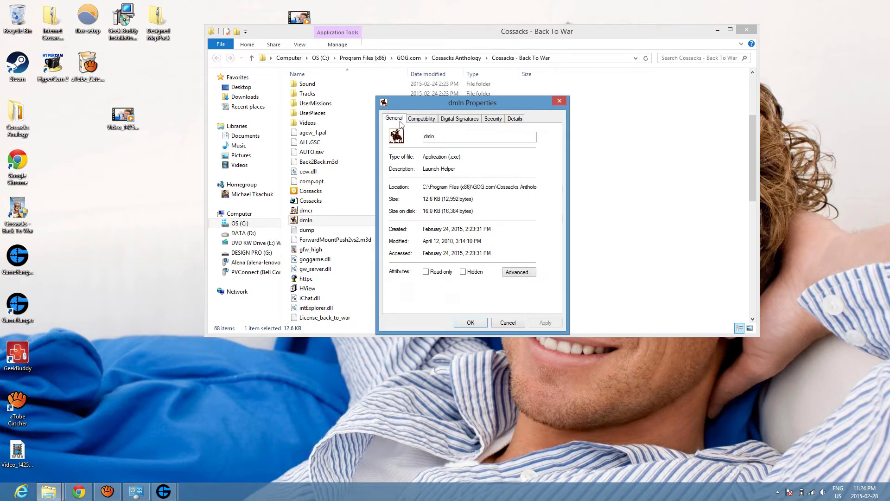
left_click(560, 100)
scroll(368, 232, "down", 2)
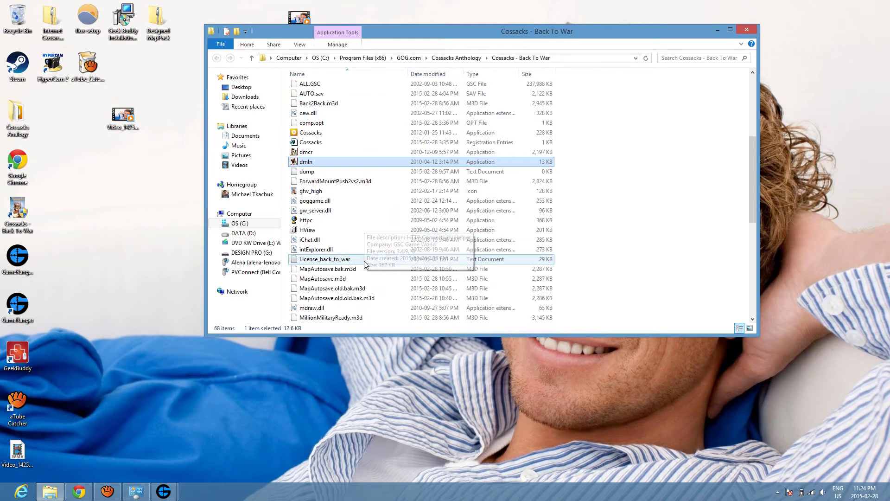
scroll(364, 264, "up", 3)
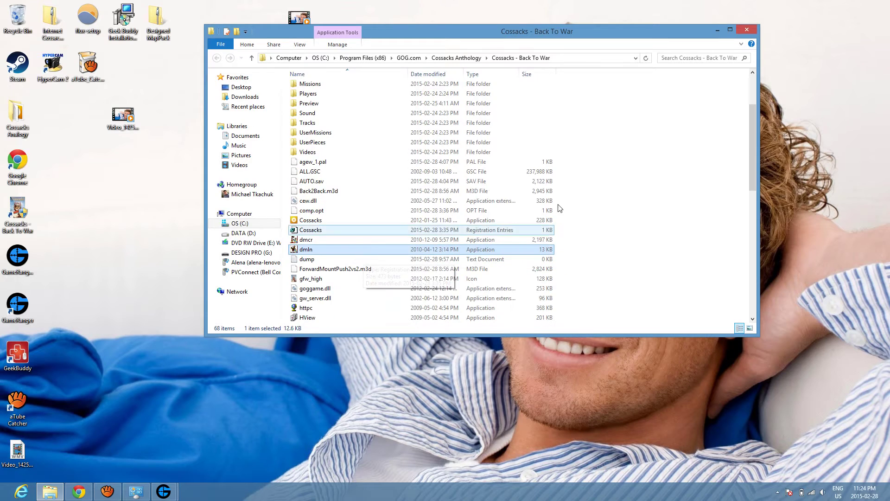
left_click(717, 31)
Switch to GameRanger and host a Cossacks: Back to War room with the description "1 v 1"
left_click(22, 308)
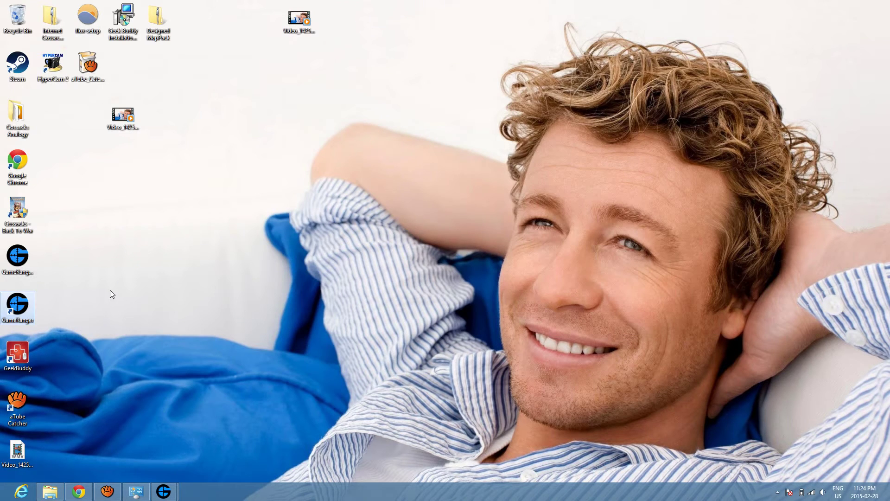
left_click(107, 297)
left_click(17, 308)
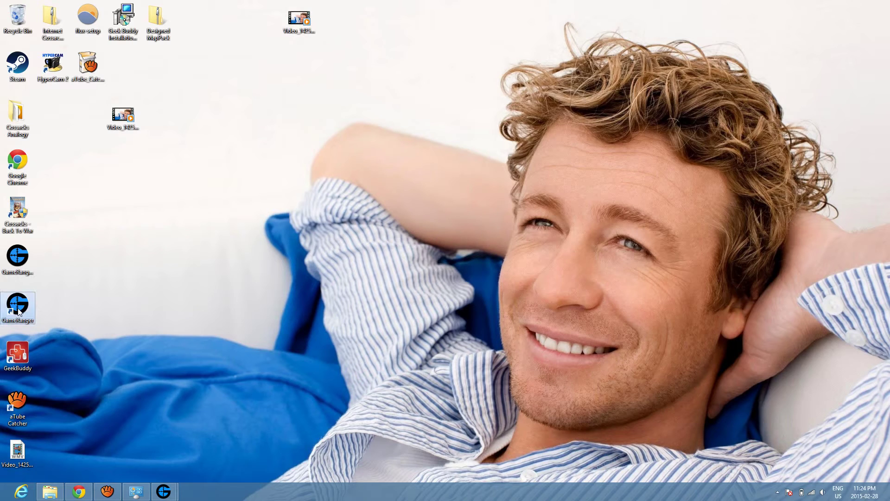
left_click(128, 375)
mouse_move(163, 492)
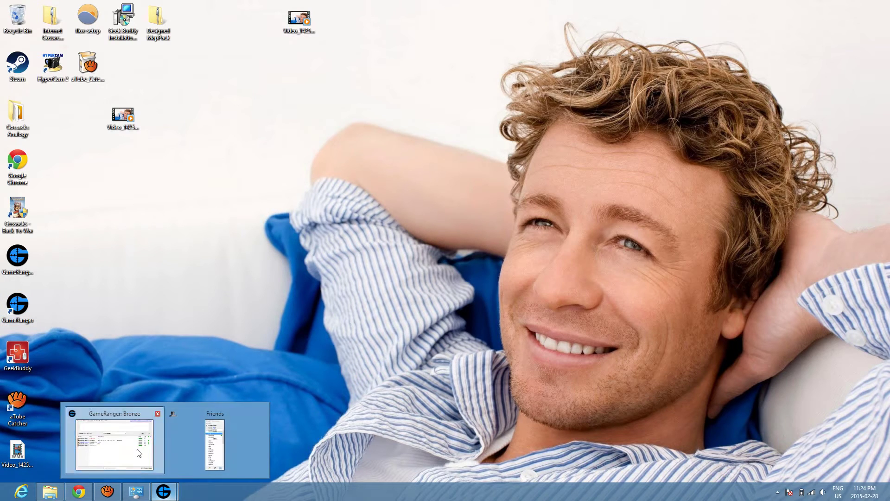
left_click(111, 438)
left_click_drag(245, 23, 499, 96)
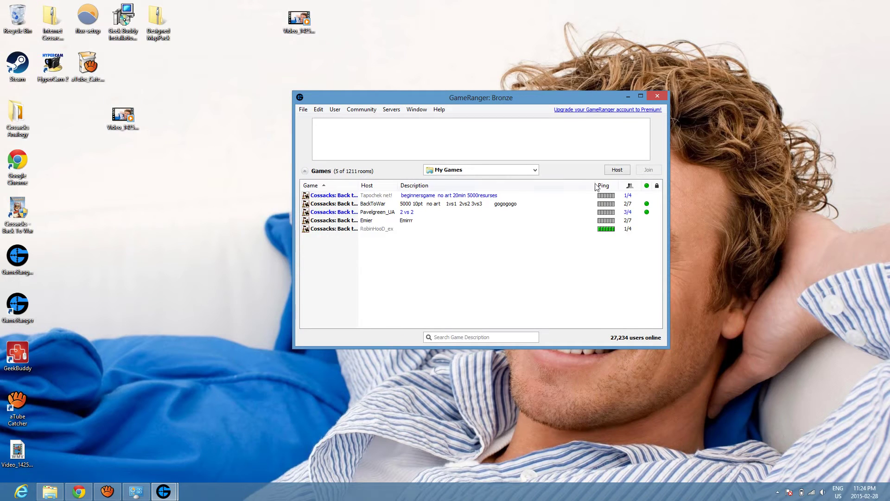
left_click(618, 174)
left_click(420, 314)
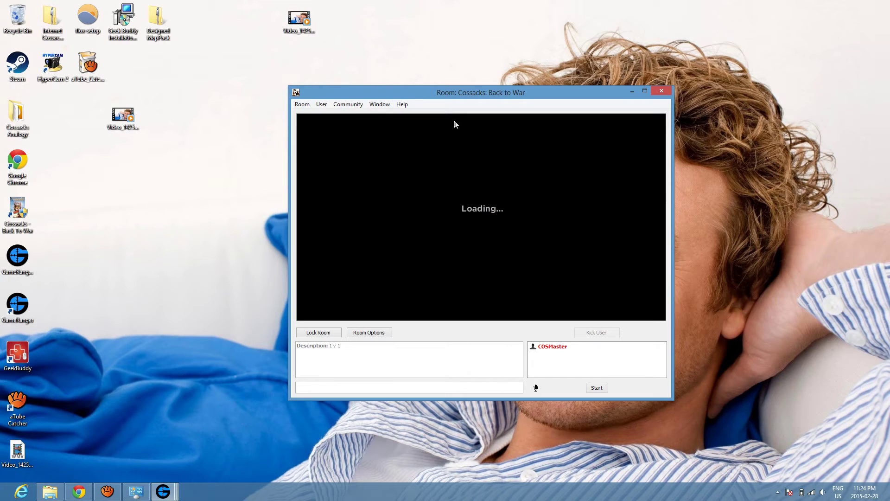
left_click_drag(460, 93, 364, 37)
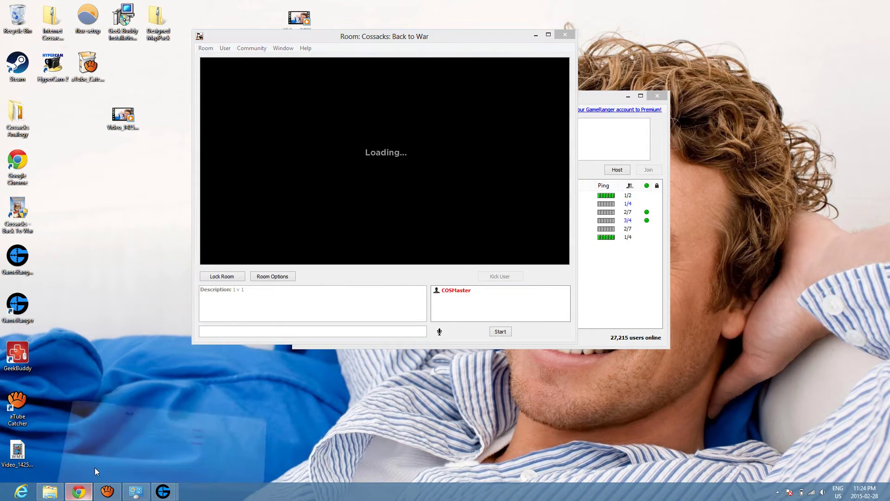
Bring up the browser, close the Cossacks Anthology torrent page, and minimize the browser
left_click(95, 467)
left_click(191, 5)
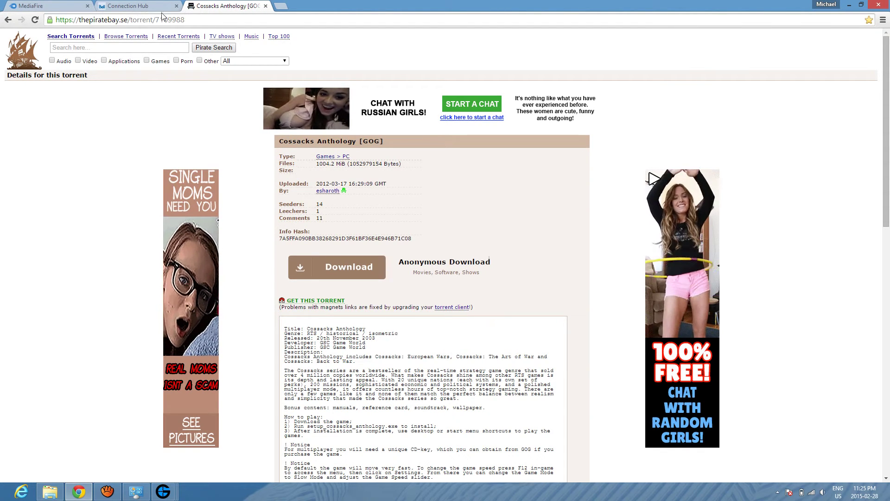
left_click(266, 6)
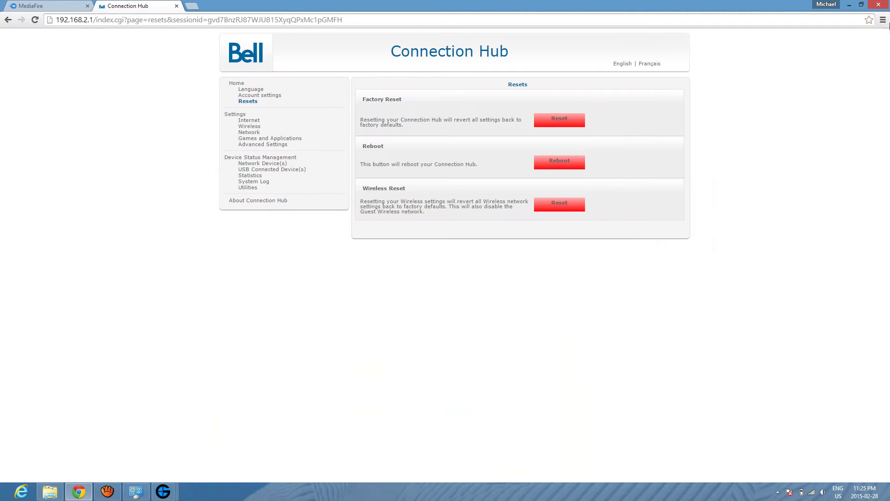
left_click(850, 5)
Rearrange the main GameRanger window and the hosted room window so both can be seen
left_click_drag(407, 38, 608, 119)
left_click_drag(419, 98, 211, 40)
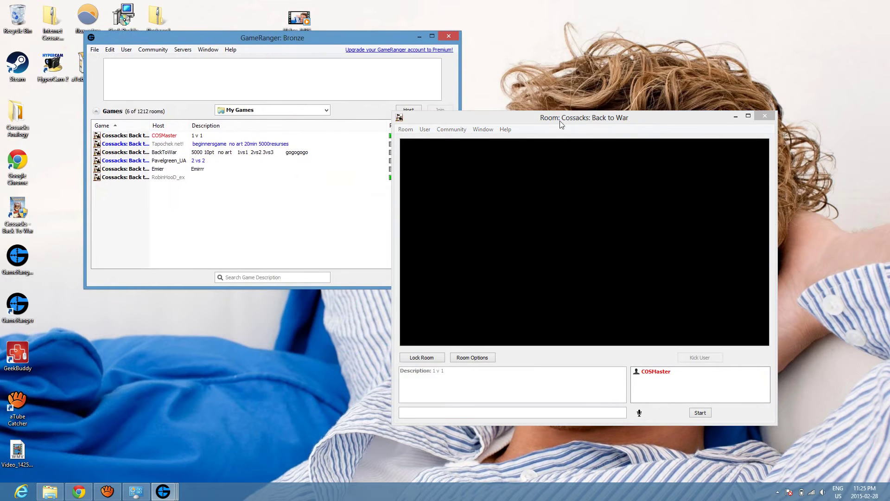
left_click_drag(561, 120, 476, 60)
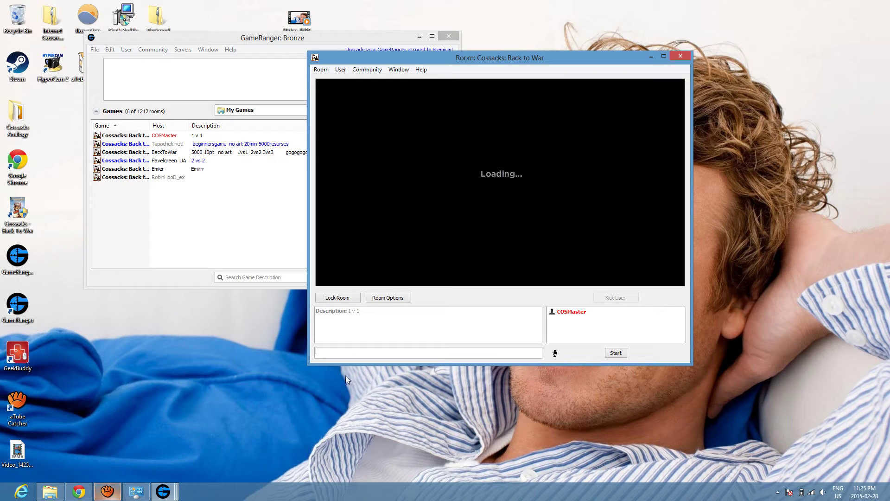
mouse_move(79, 491)
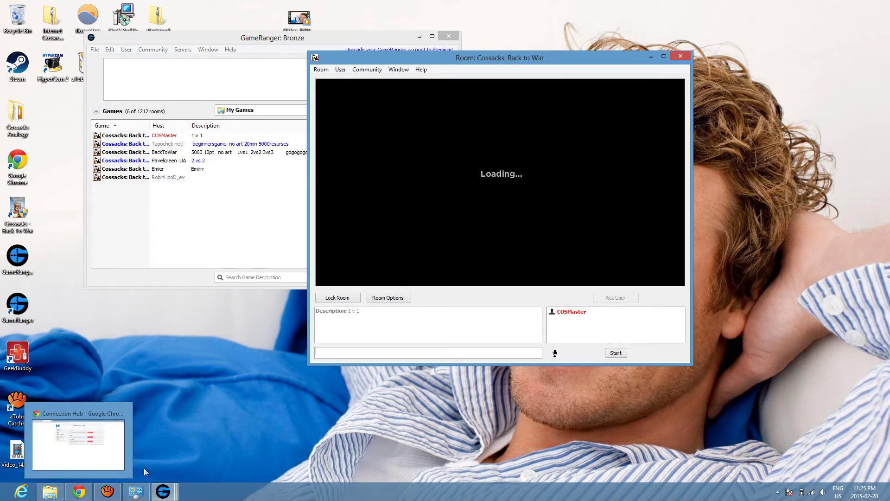
left_click(108, 491)
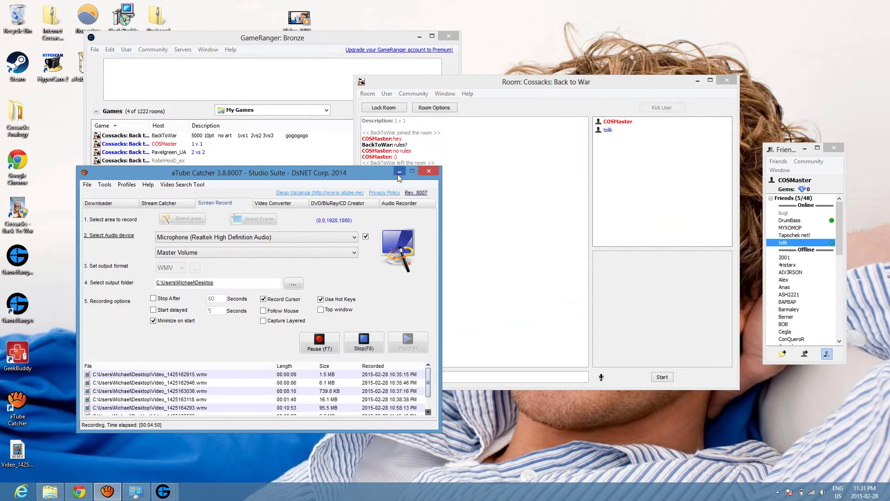
key("F7")
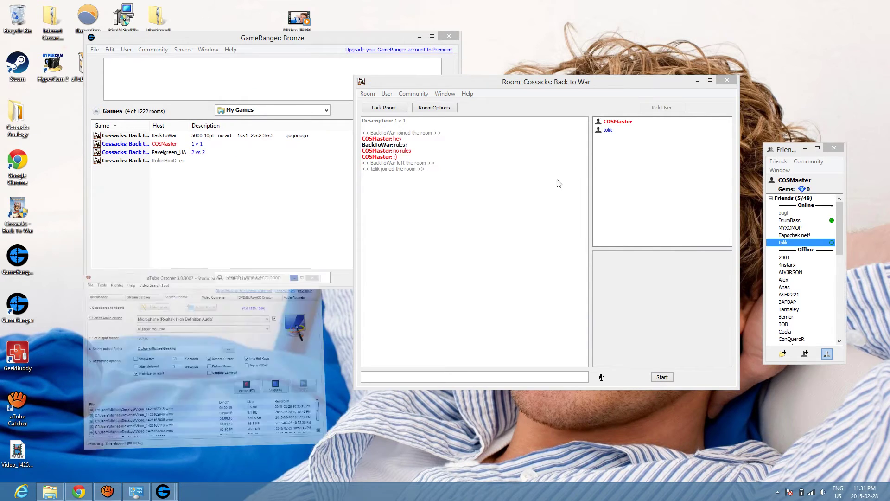
Start the hosted Cossacks: Back to War game from the GameRanger room
left_click(492, 376)
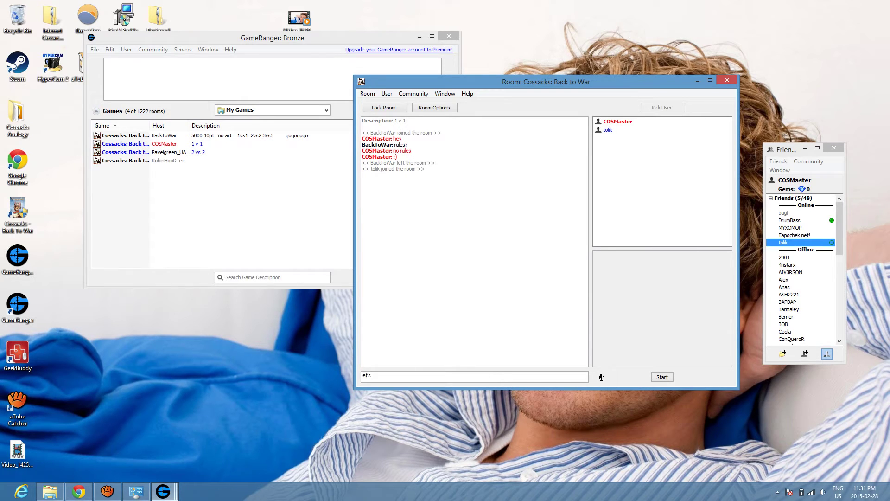
left_click(662, 376)
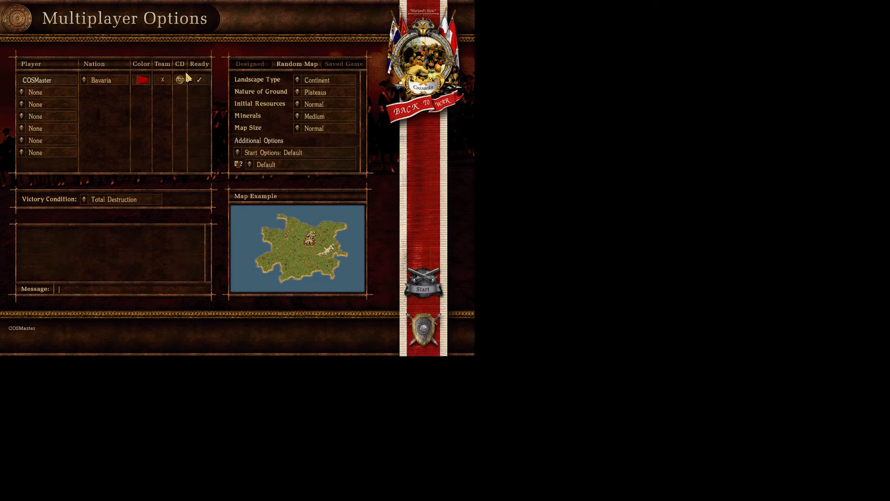
key("XF86AudioLowerVolume")
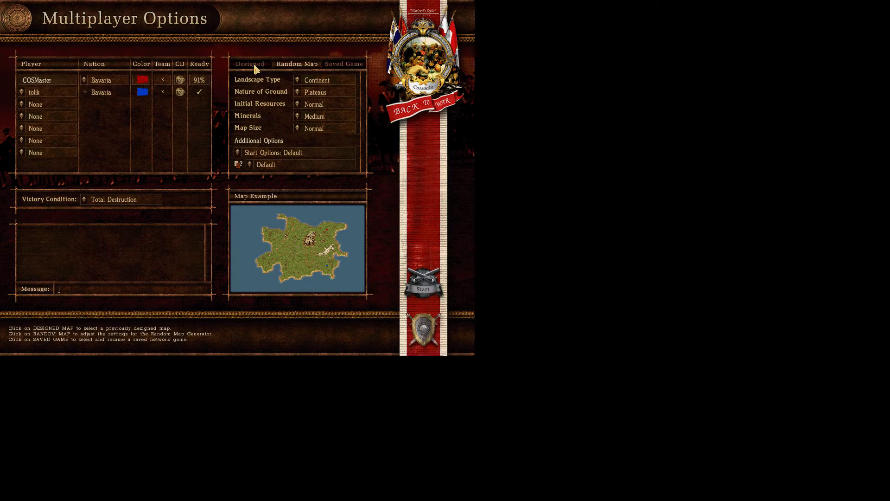
Send the opponent the chat message "designed map or normal?" in the multiplayer lobby
type("d")
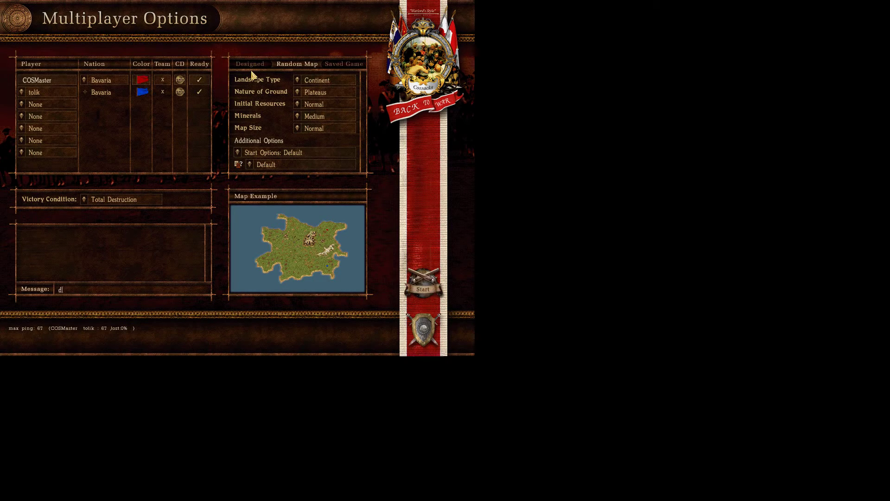
type("esigned maop")
key("BackSpace")
type("p or normal?")
key("Return")
Choose Ukraine as the host's nation and send the chat message "raid battle :)"
left_click(117, 80)
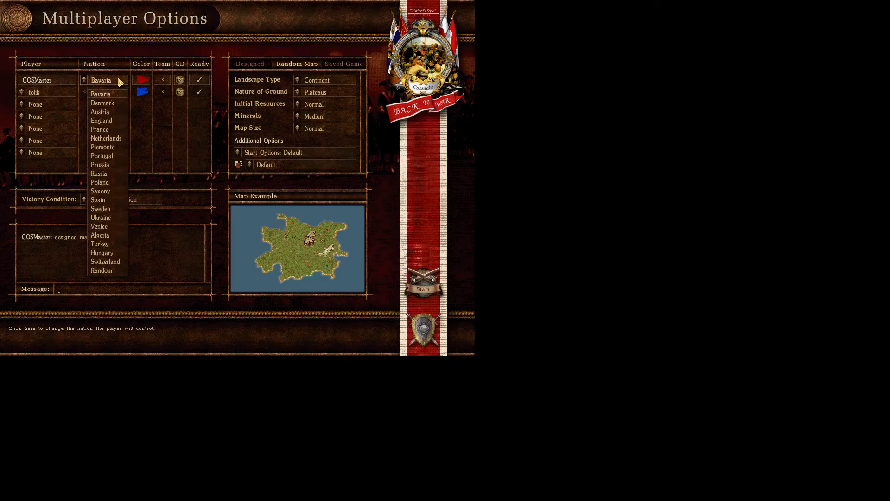
left_click(104, 221)
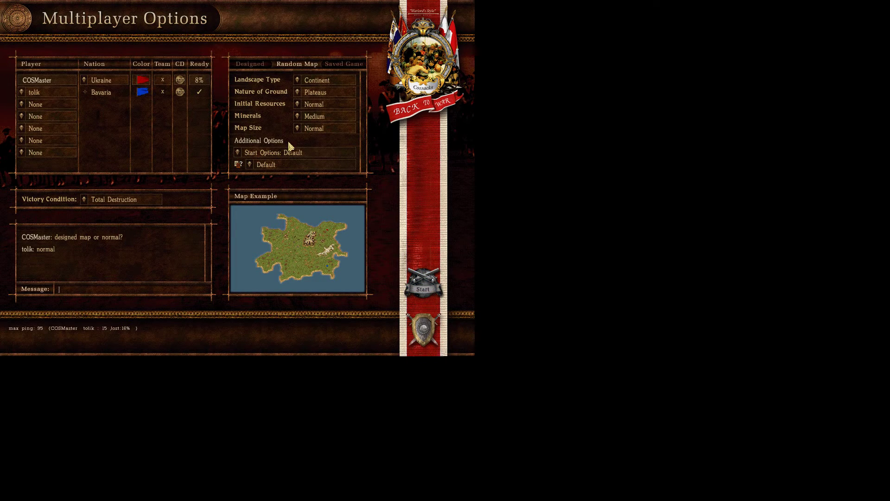
type("raid ba")
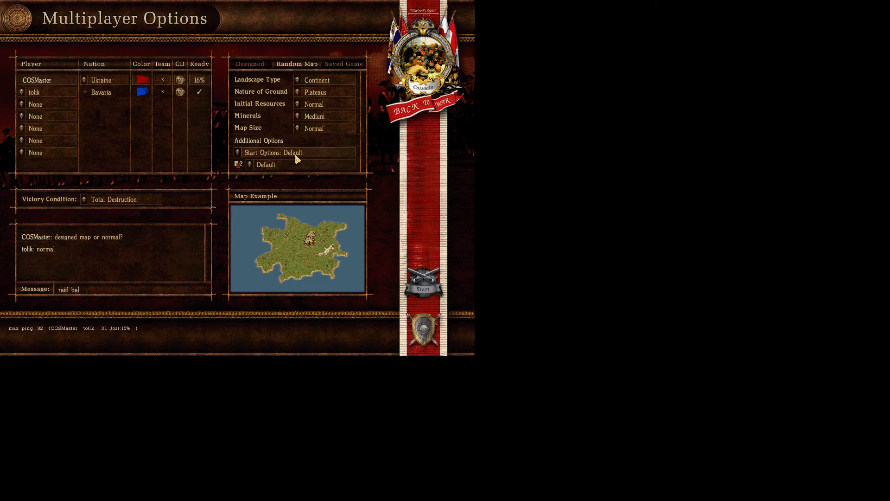
type("ttle :)")
key("Return")
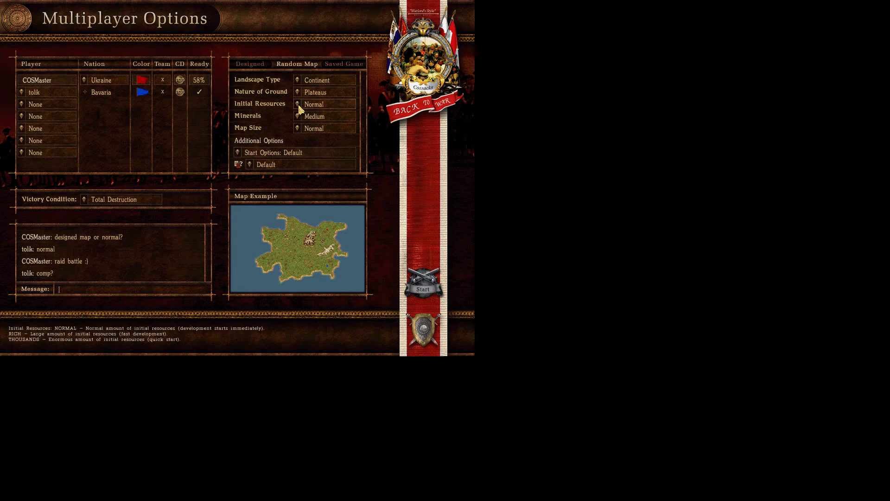
Send the opponent the chat message "1 v 1:)" in the multiplayer lobby
type("1 v")
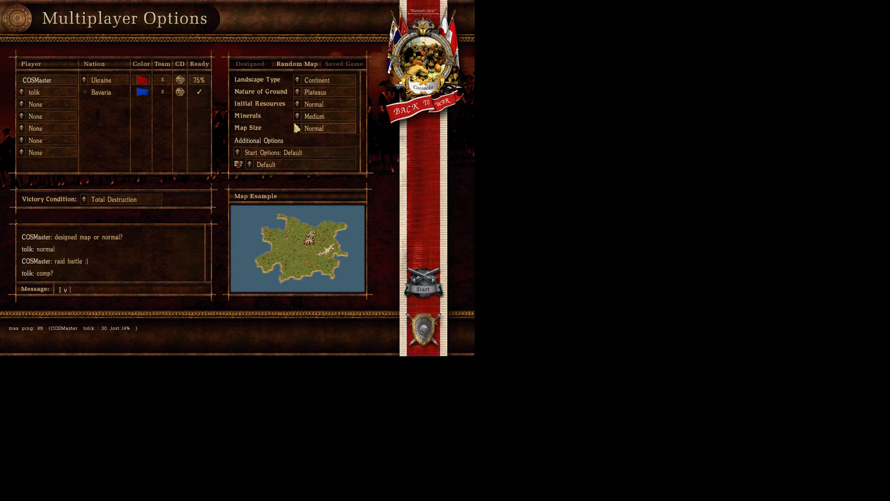
type(" 1:)")
key("Return")
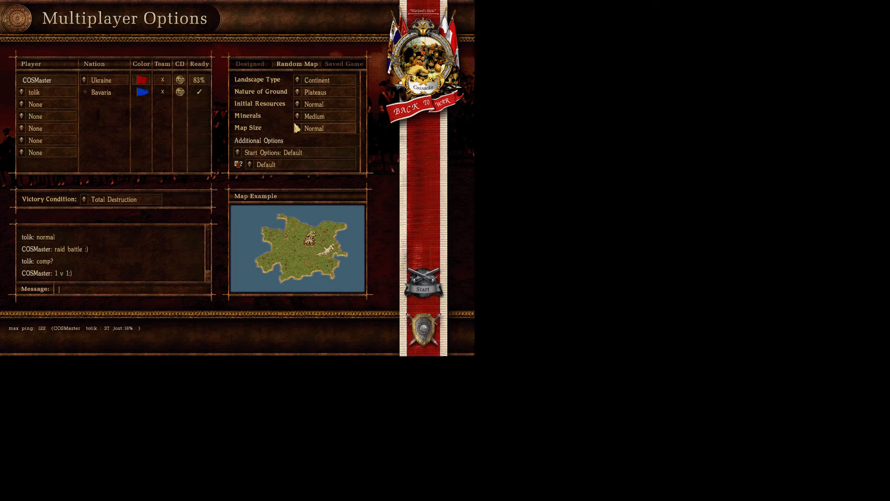
Send the lobby chat messages "quick game for Youtube" and "fast attack" to the opponent
type("quick game for Youtube")
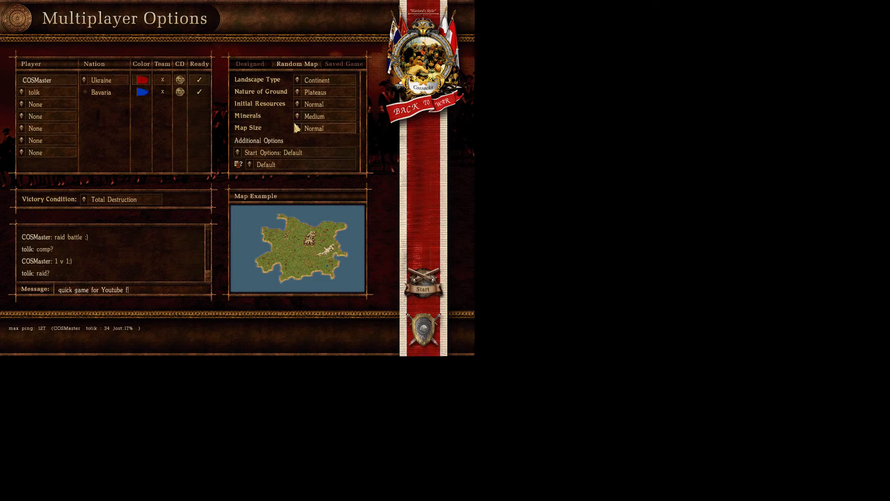
key("Return")
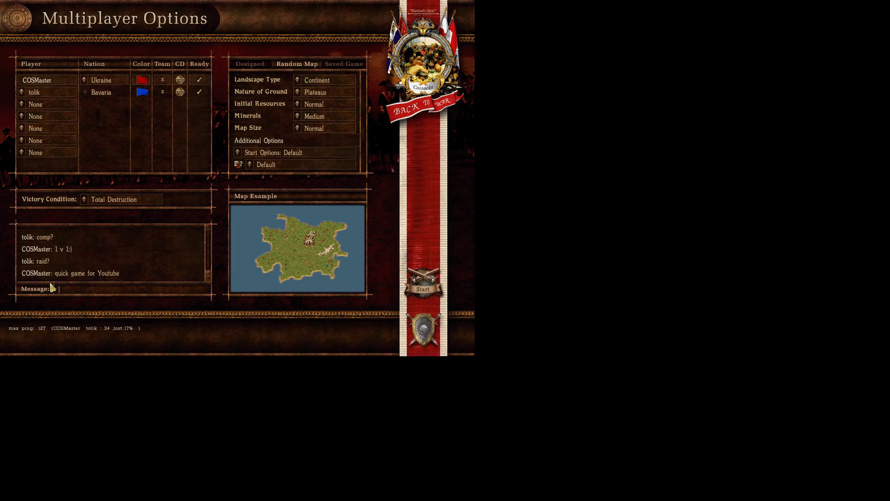
type("fast attack")
key("Return")
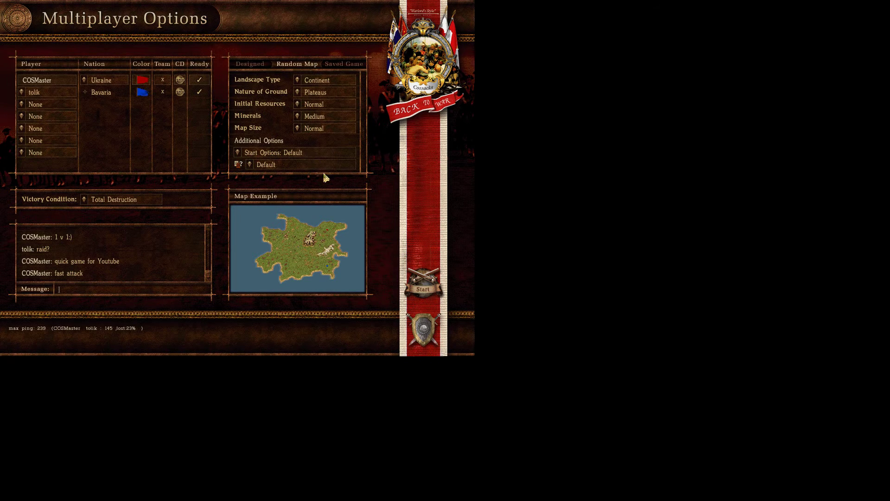
Keep the random map's landscape type at Continent and set its nature of ground to Desert
left_click(330, 84)
left_click(324, 139)
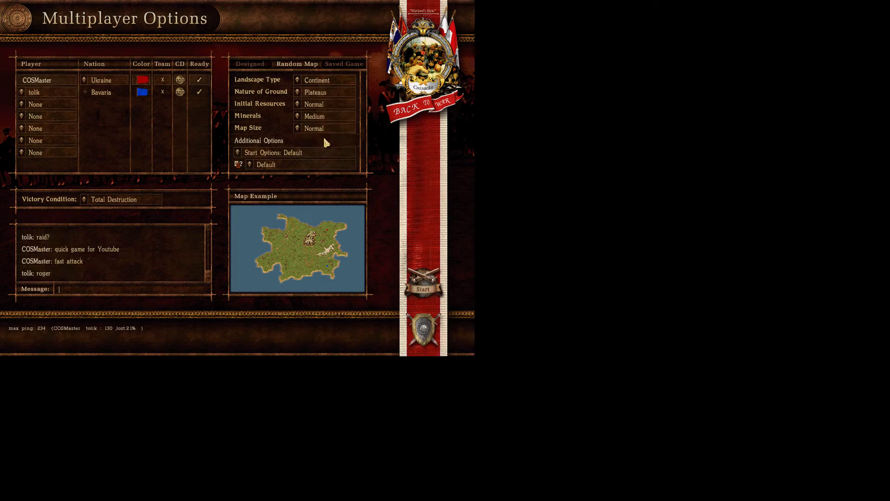
left_click(315, 94)
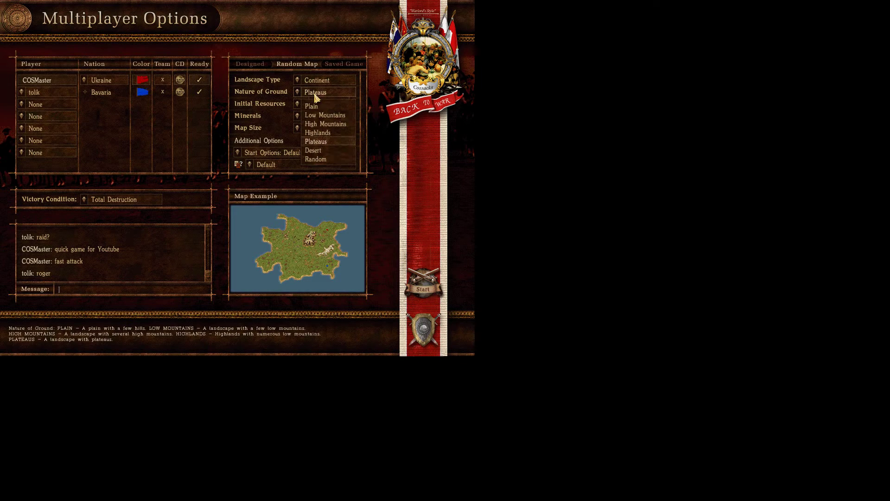
left_click(327, 152)
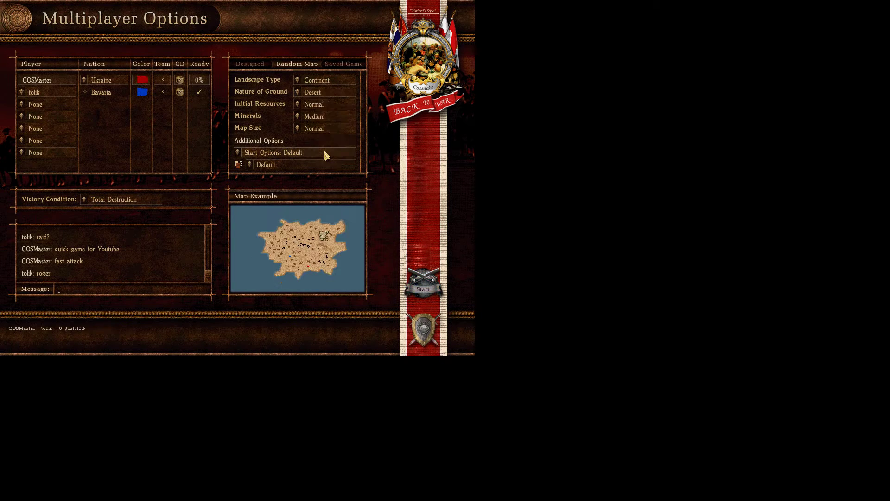
Set the random map's minerals to Lean, with map size and initial resources at Normal
left_click(312, 117)
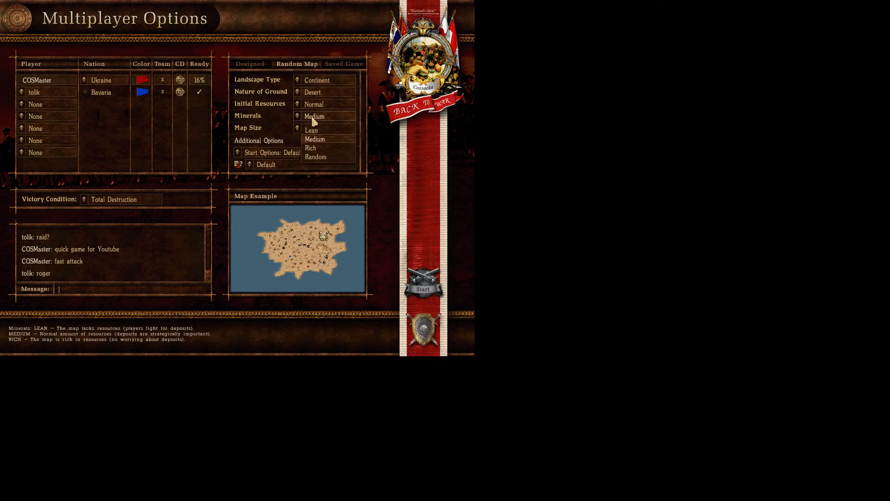
left_click(315, 131)
left_click(315, 131)
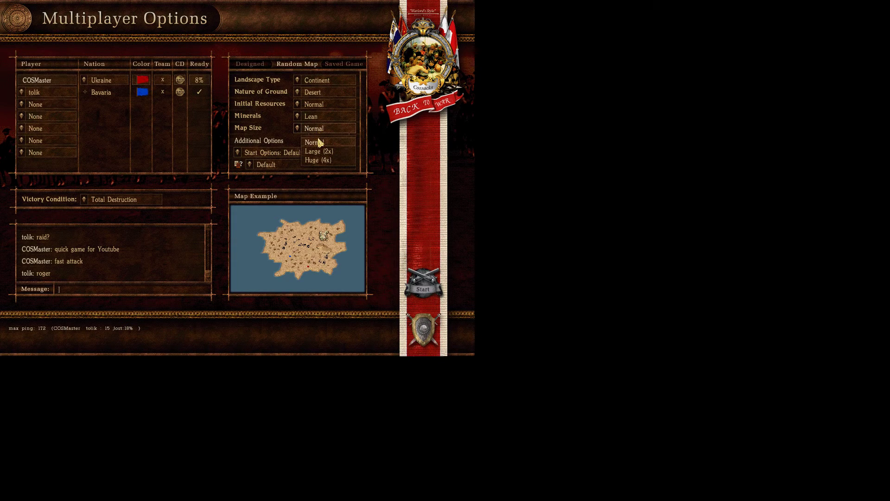
left_click(318, 141)
left_click(313, 104)
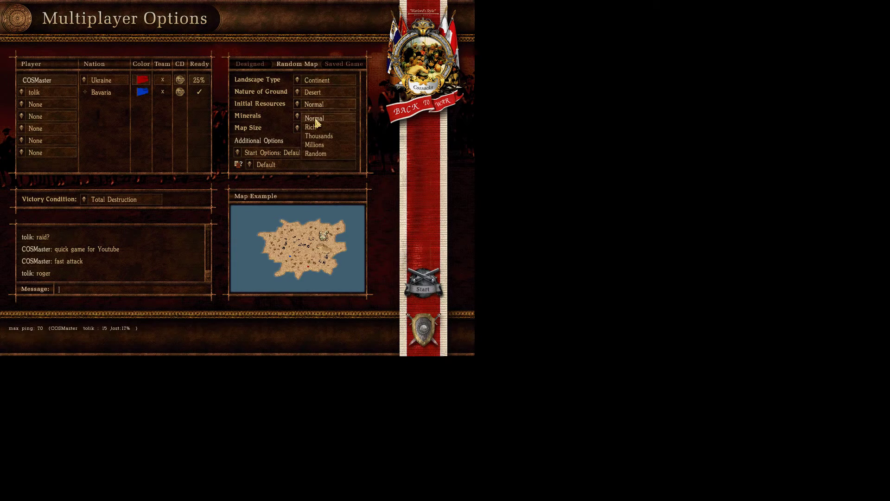
left_click(315, 119)
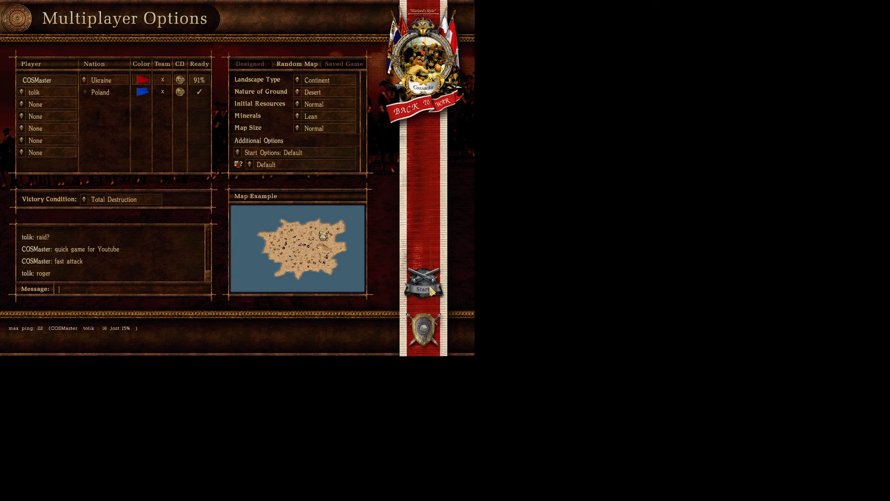
Start the match and have all starting peasants build a town hall northeast of the nearby stone deposit
left_click(430, 291)
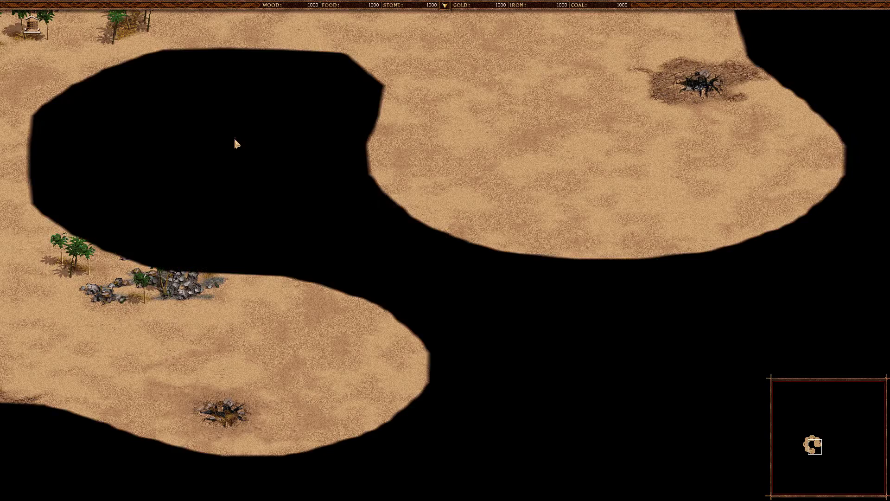
left_click_drag(113, 227, 223, 171)
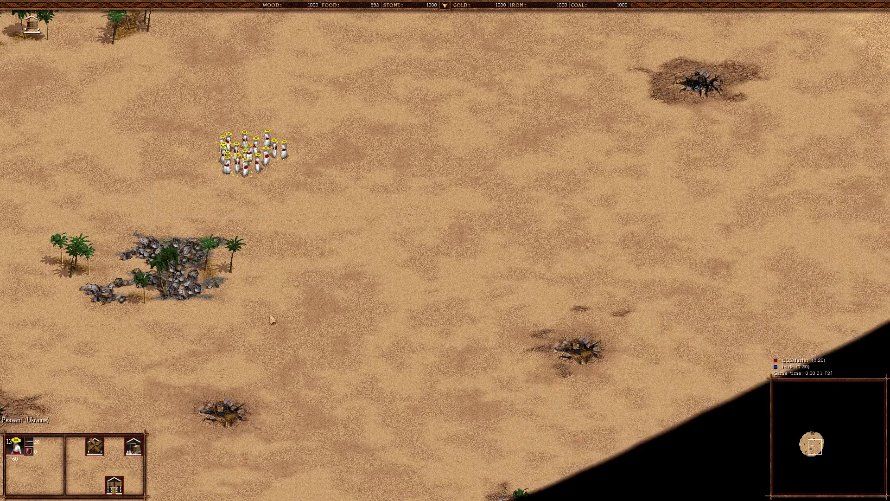
left_click_drag(170, 169, 308, 95)
left_click(122, 485)
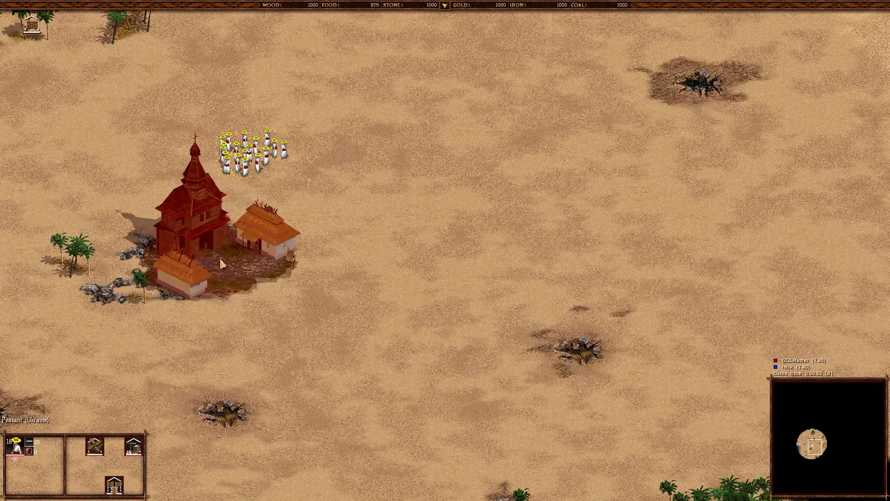
left_click(317, 215)
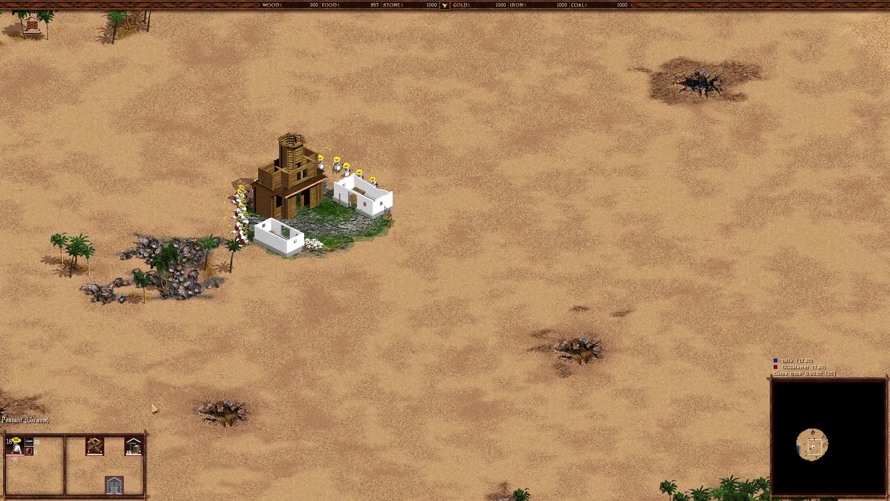
Place a mill west of the town hall and queue new peasants in the town hall
left_click(94, 447)
left_click(144, 167)
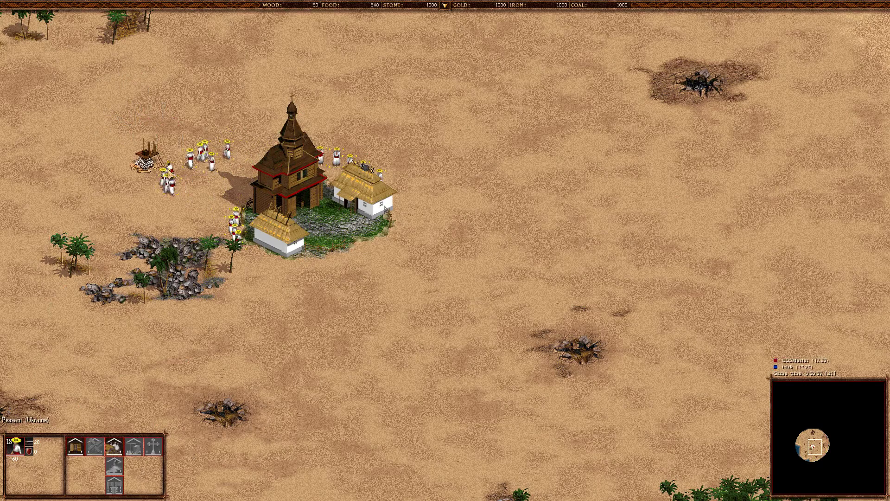
left_click(281, 199)
left_click(80, 442, "ctrl")
Have peasants around the town hall build a storehouse beside the stone deposit
left_click_drag(187, 274, 386, 162)
left_click(105, 446)
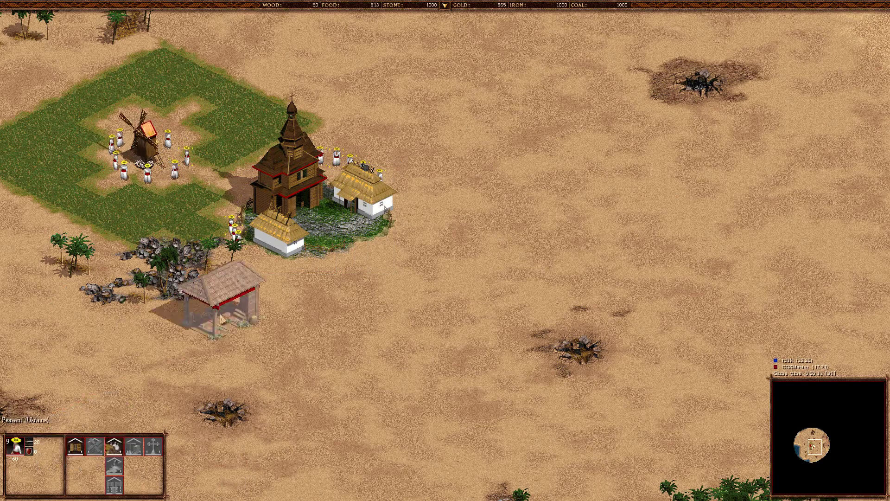
left_click(229, 294)
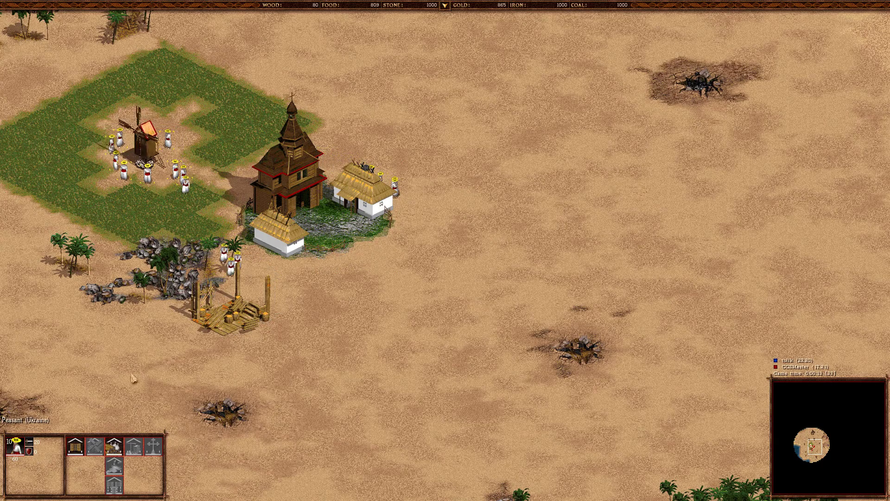
Send the peasant groups to mine the stone and cut the palms near the storehouse
key("Down")
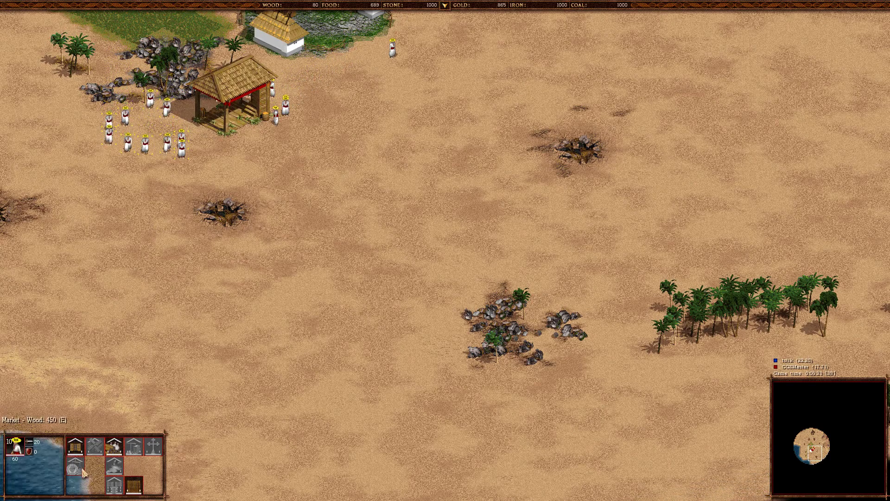
key("Up")
key("Down")
key("Left")
key("Up")
key("Right")
key("Down")
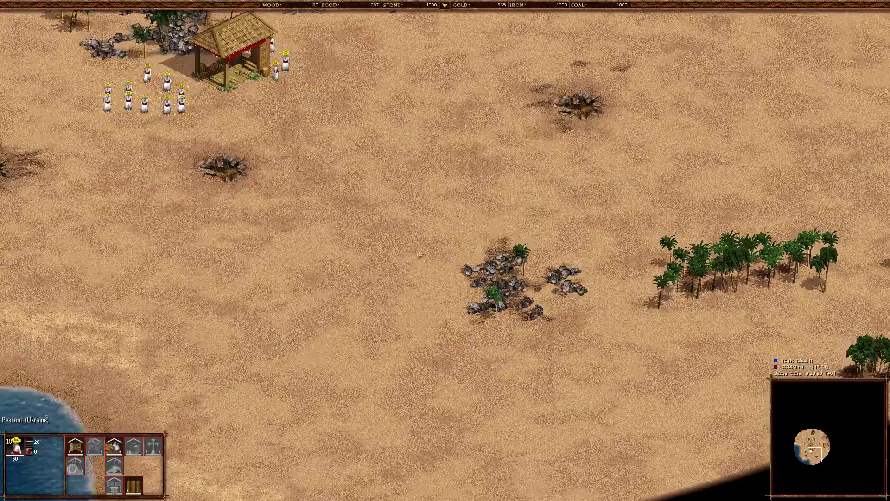
key("Left")
key("Up")
right_click(368, 237)
left_click_drag(482, 313, 625, 213)
right_click(414, 236)
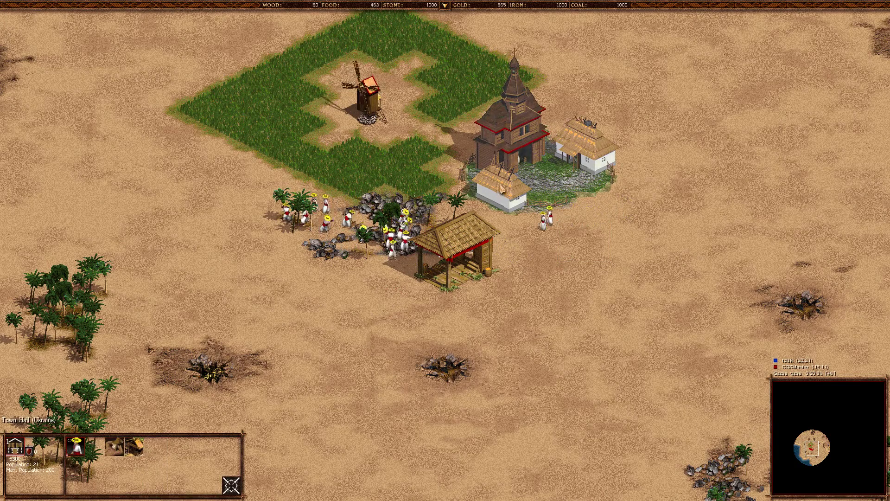
Have the three peasants at the felled palms build a blacksmith southwest of the storehouse
left_click(342, 329)
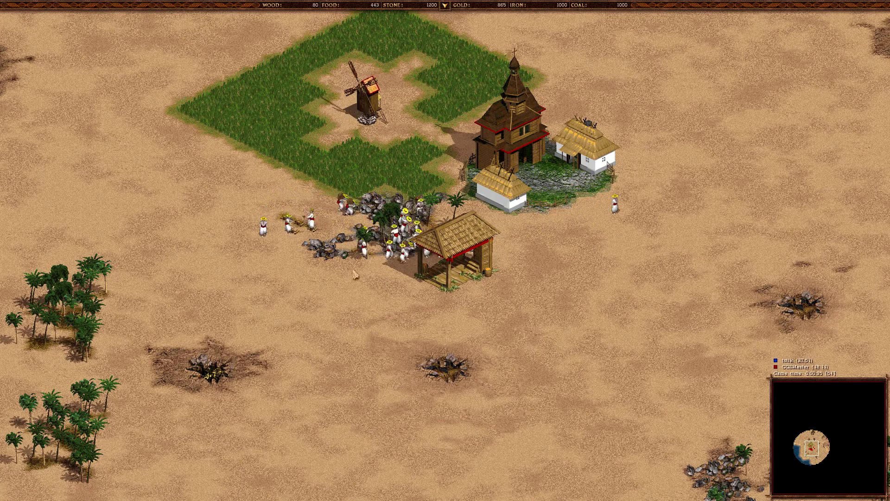
left_click_drag(269, 229, 314, 210)
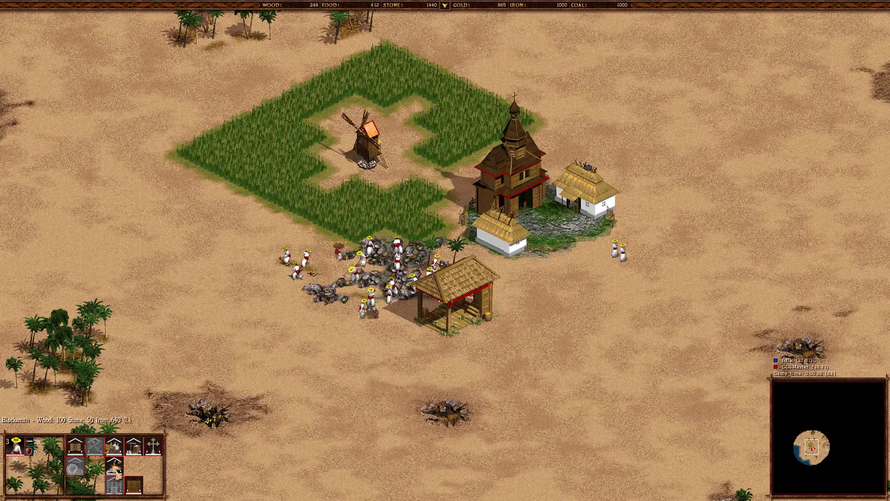
left_click(116, 471)
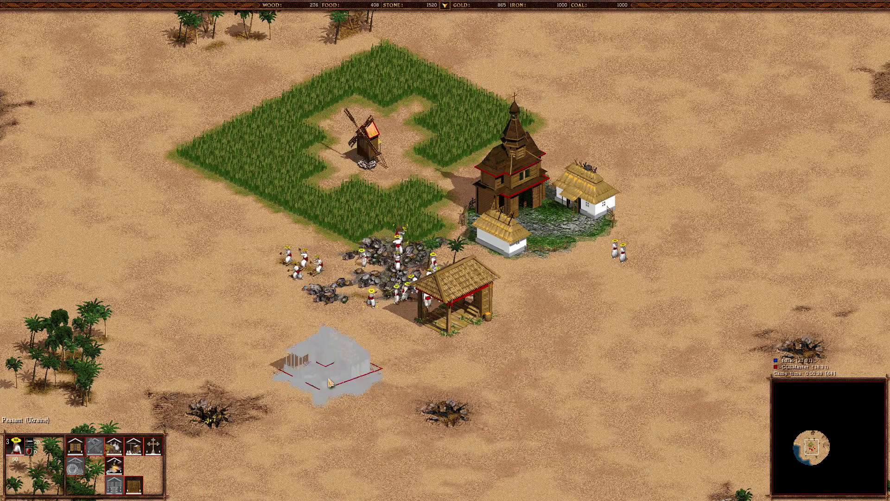
left_click(343, 350)
Send the two idle peasants beside the town hall to the blacksmith site and direct others to the stone deposit
left_click_drag(571, 304, 633, 239)
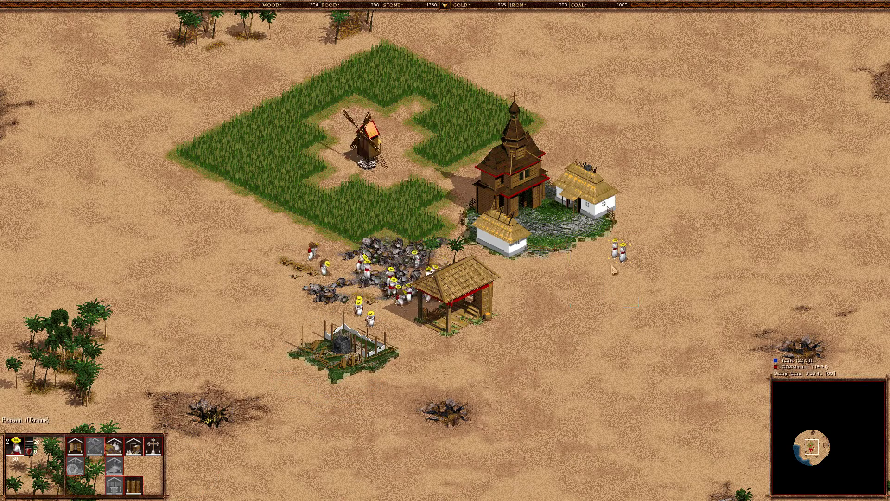
right_click(359, 341)
left_click(365, 327)
left_click_drag(365, 327, 387, 332)
right_click(426, 244)
Research the first available upgrade in the finished blacksmith
left_click_drag(353, 296, 428, 344)
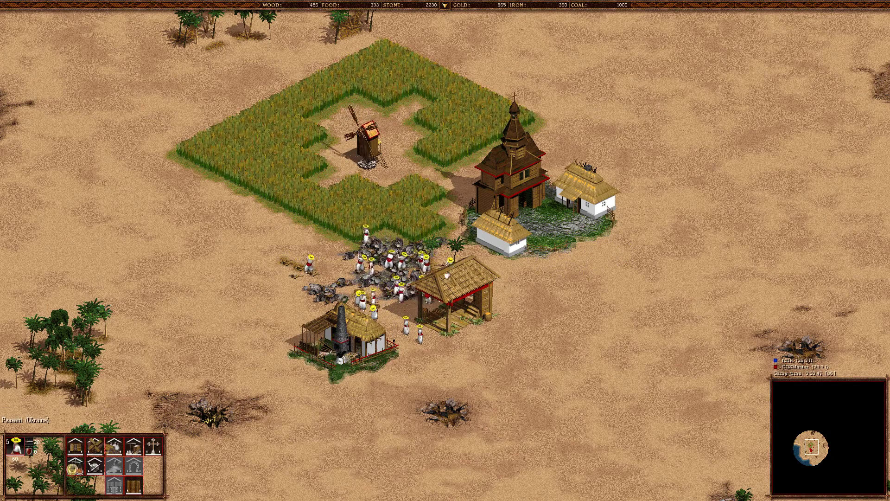
left_click(456, 291)
left_click(406, 325)
left_click(355, 338)
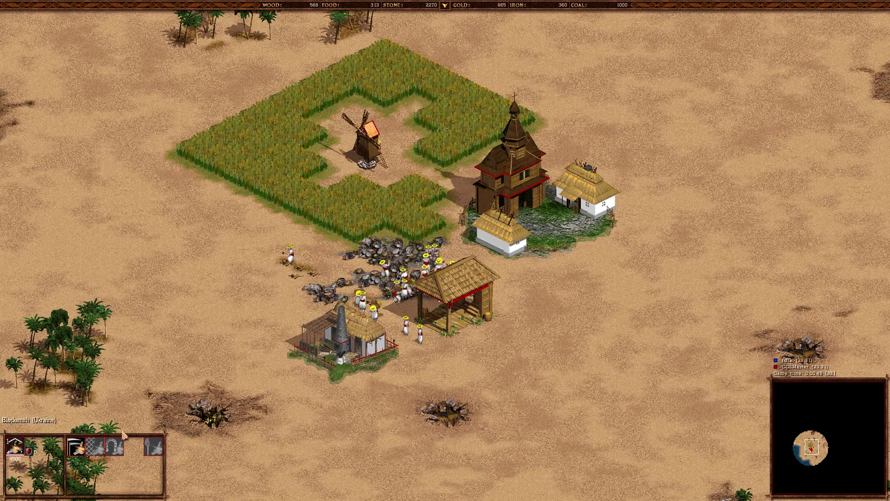
left_click(75, 446)
Have three peasants near the blacksmith build a barracks southeast of the town hall
left_click_drag(337, 397, 422, 316)
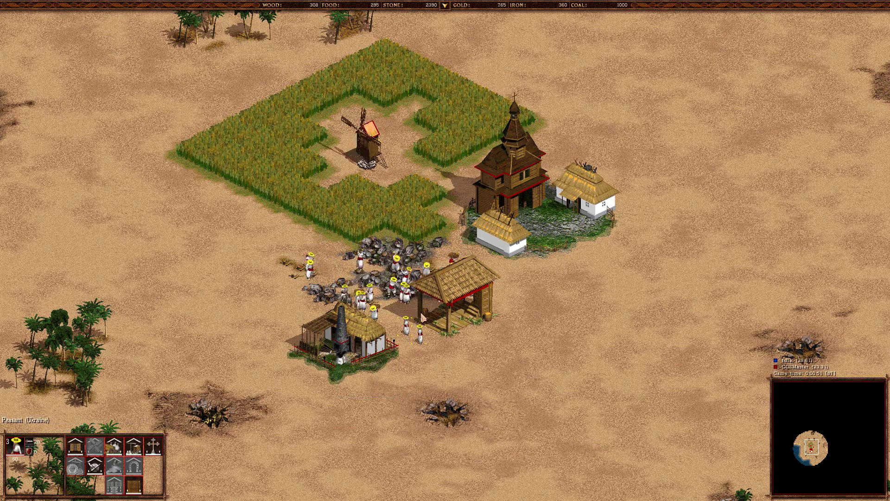
left_click(95, 447)
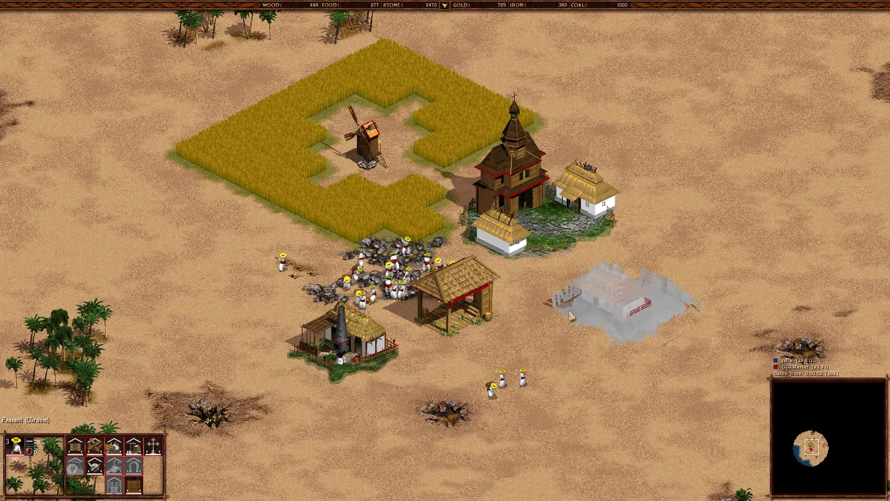
left_click(582, 341)
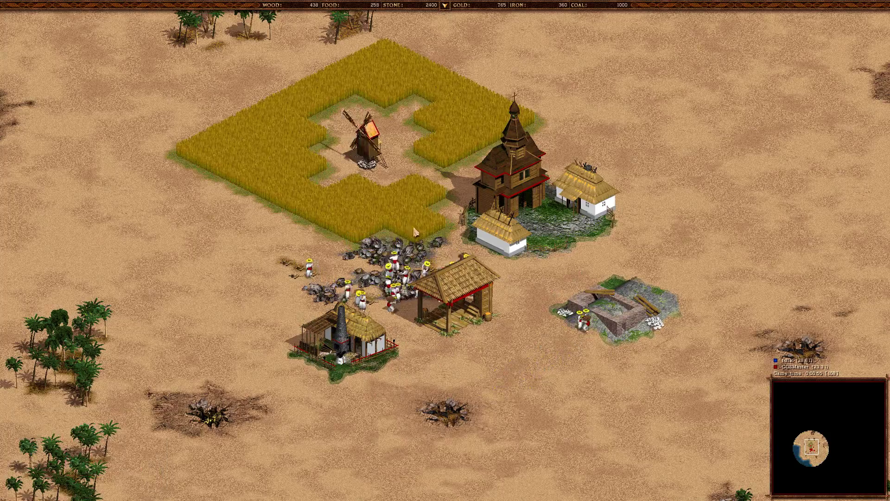
Have the group of six peasants build a market on the open ground northwest of the blacksmith
key("Left")
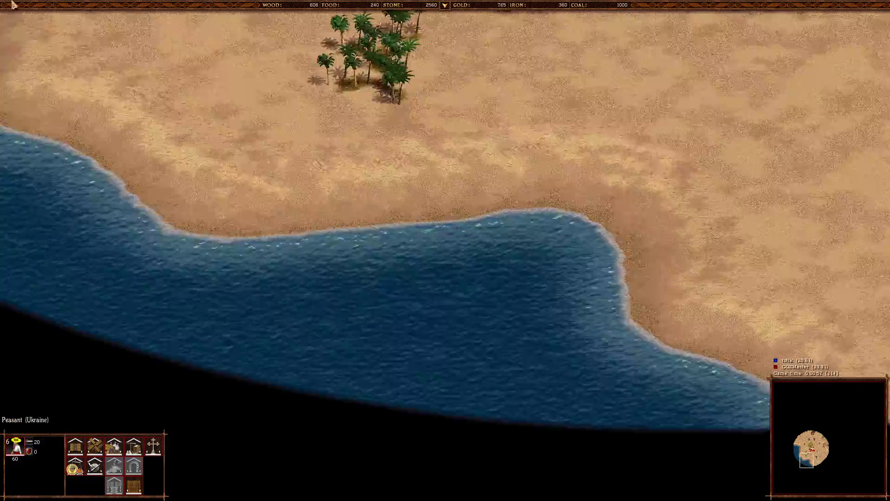
key("Right")
key("Up")
key("Left")
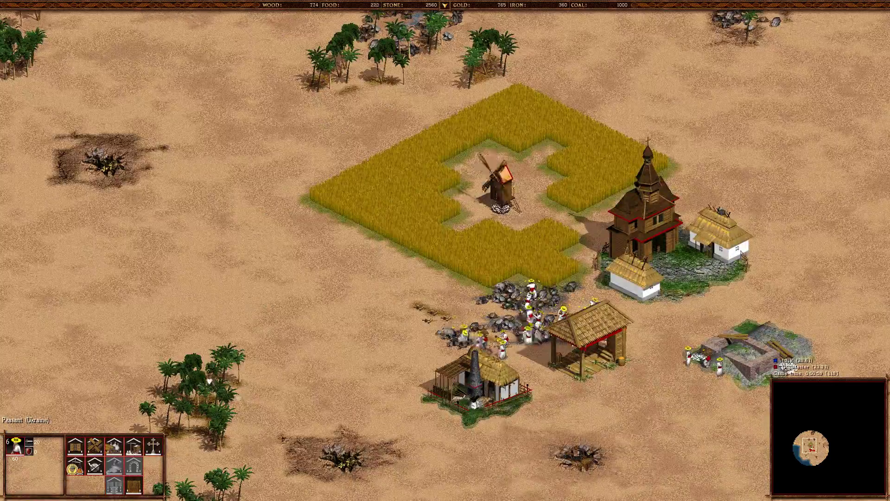
left_click(102, 448)
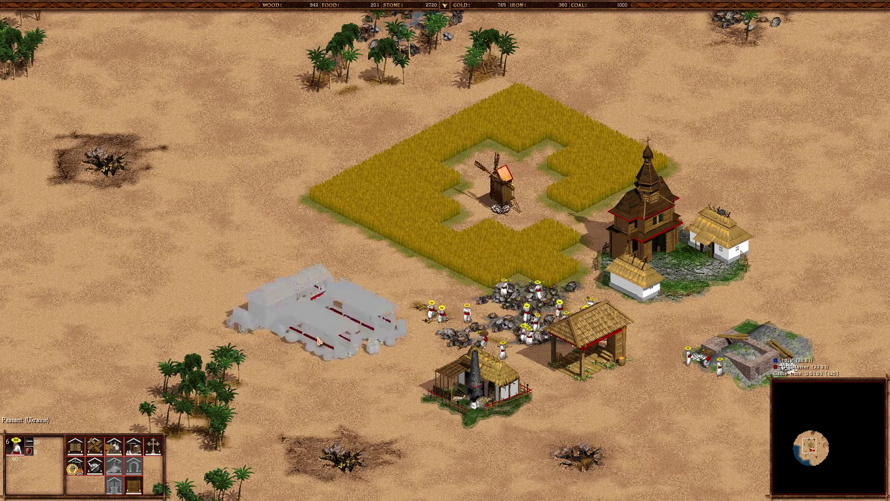
left_click(320, 276)
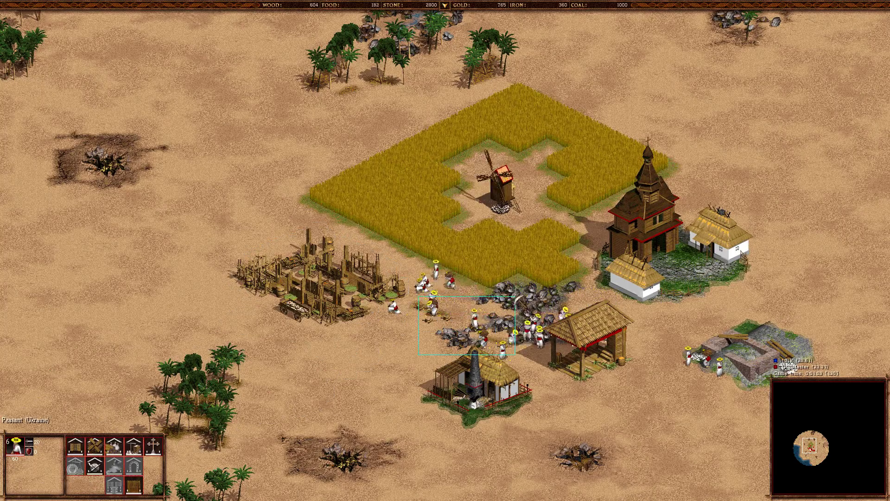
Send three more peasants from the blacksmith area to help build the barracks southeast of the town hall
key("Down")
key("Right")
key("Right")
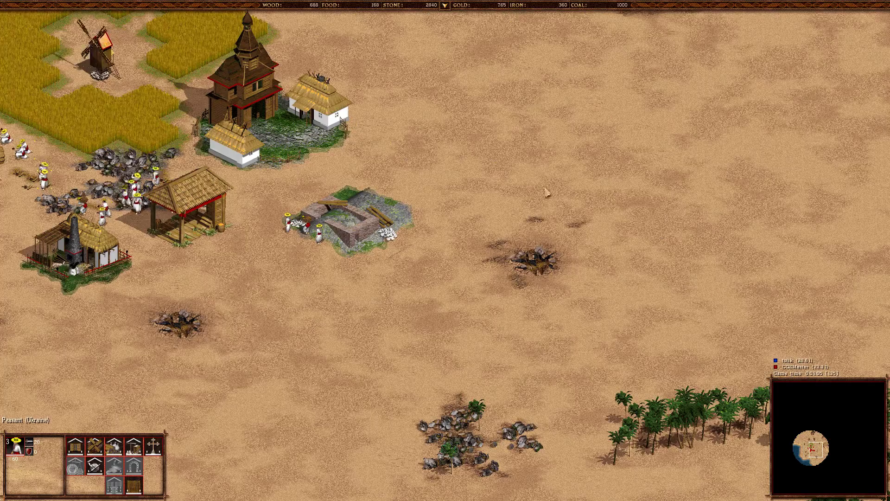
left_click(312, 236)
left_click_drag(279, 208, 328, 247)
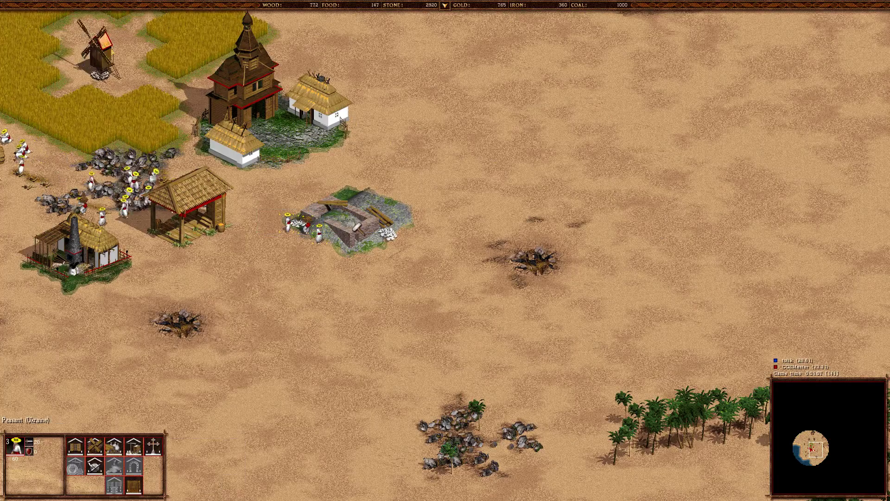
key("Left")
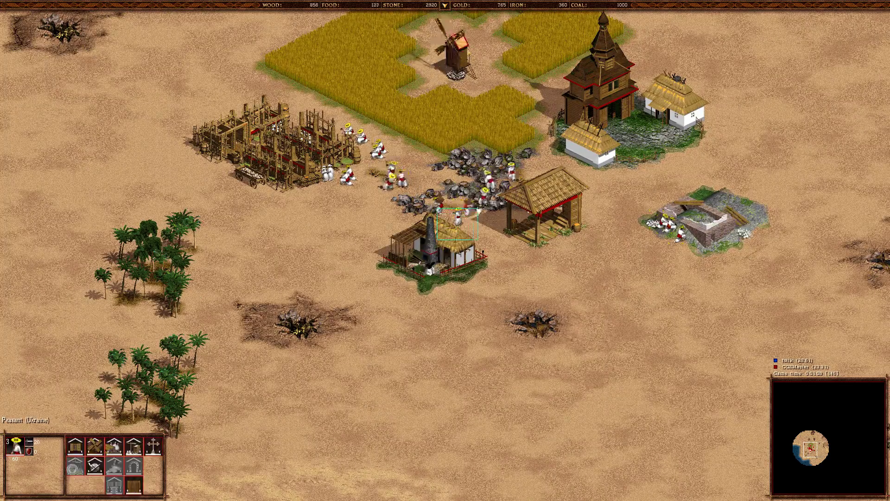
left_click(611, 300)
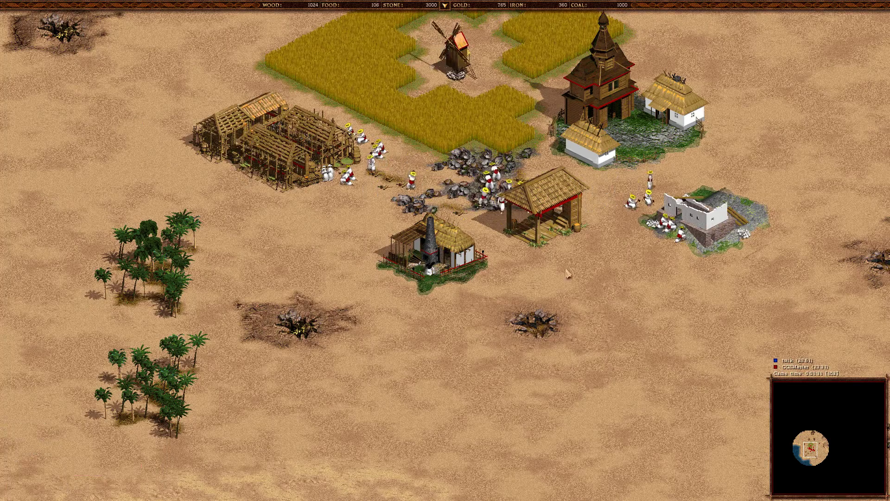
Have the six peasants at the first Cossack House build a second one northeast of it, on the open ground east of the town hall
key("Right")
left_click_drag(86, 179, 160, 241)
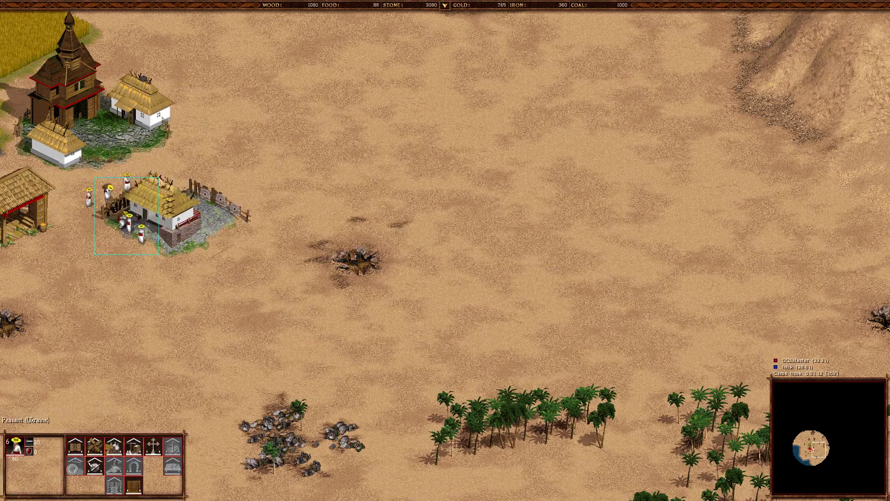
key("Down")
left_click(95, 466)
key("Up")
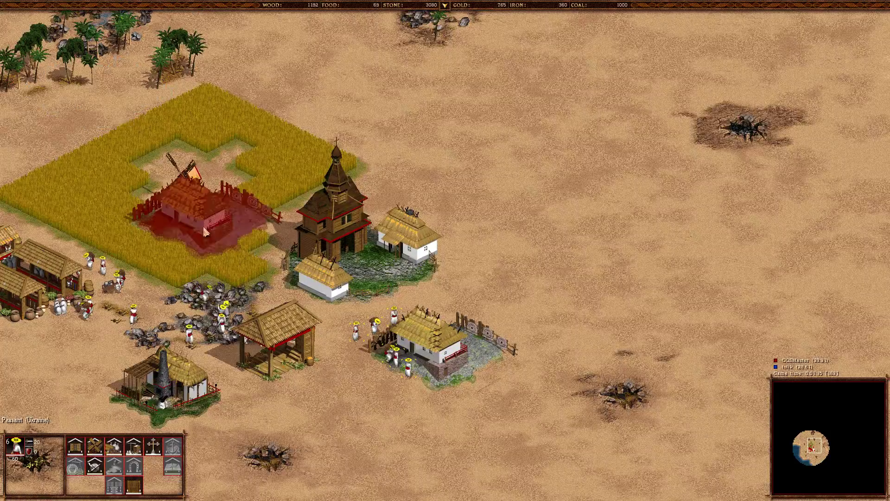
left_click(550, 304)
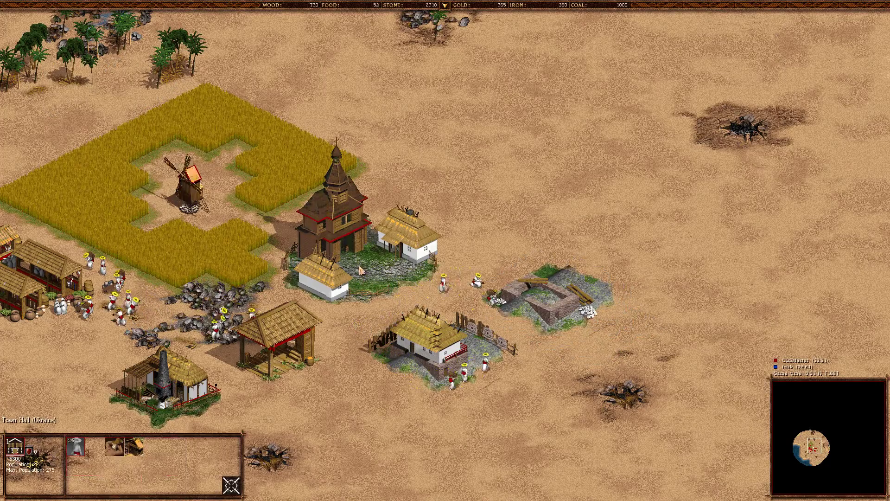
Send a group of seven peasants and four more near the market to harvest the wheat around the mill
key("Left")
right_click(409, 264)
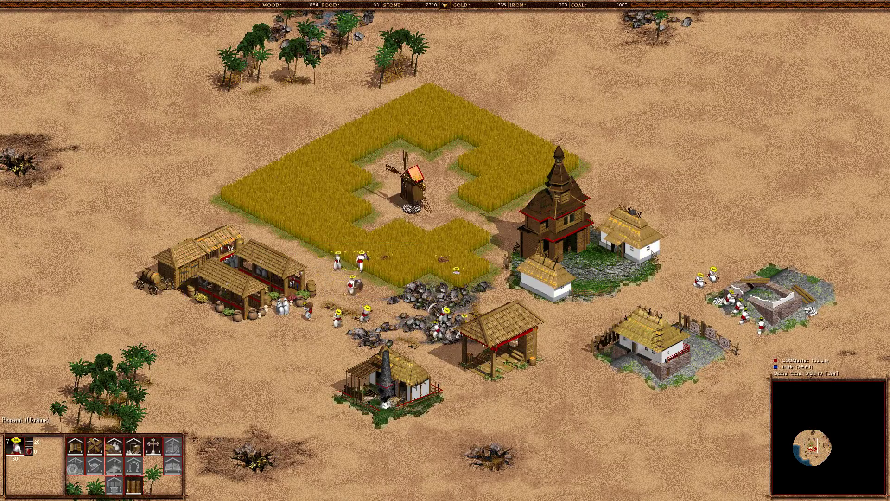
left_click_drag(297, 340, 389, 278)
right_click(331, 202)
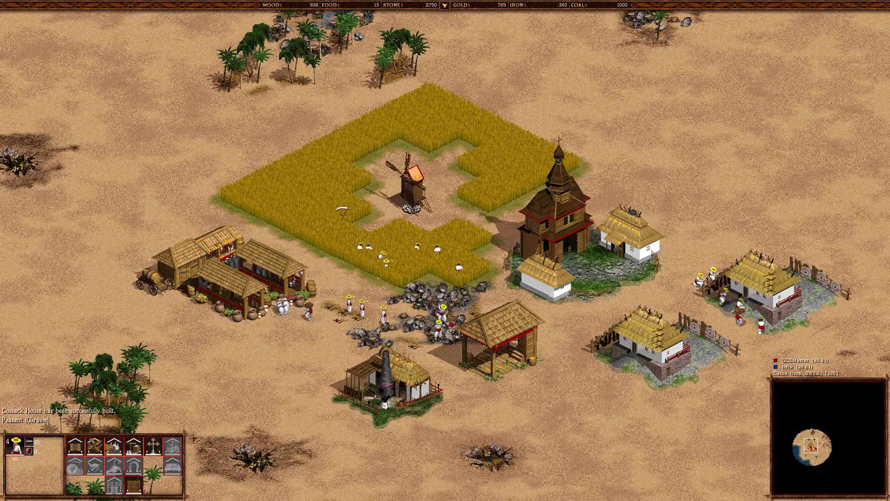
left_click(411, 190)
left_click(330, 326)
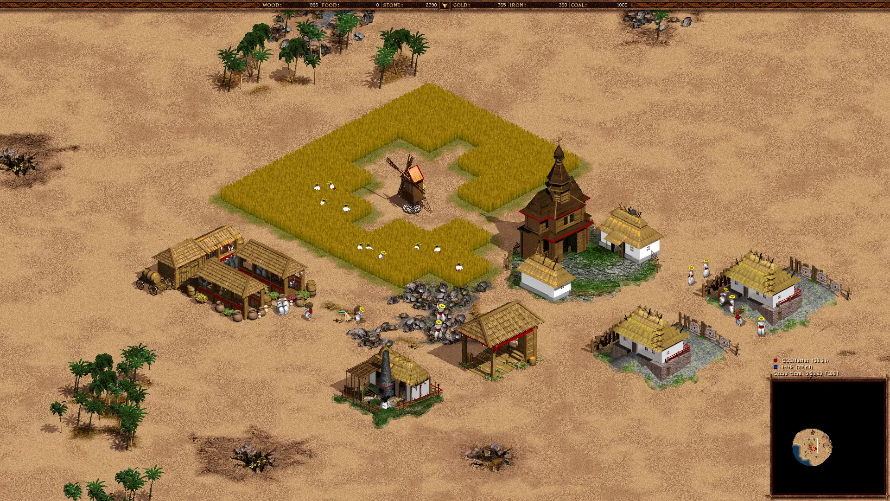
left_click(359, 314)
left_click(367, 306)
left_click(362, 314)
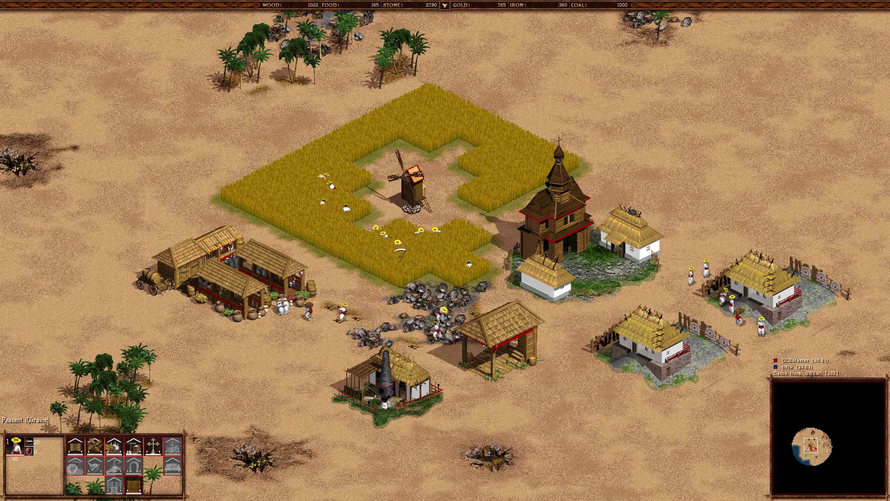
Have the six peasants beside the second Cossack House build a mine on the deposit southeast of the blacksmith
left_click_drag(783, 388, 668, 228)
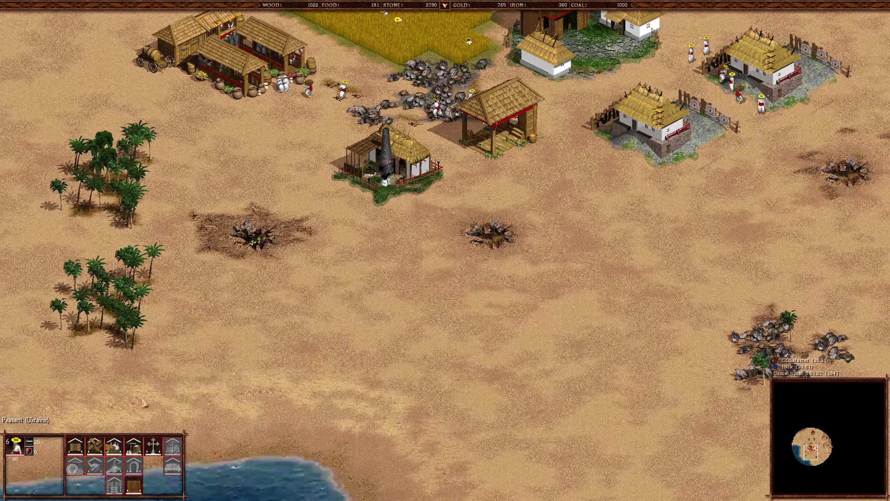
left_click(135, 444)
left_click(491, 235)
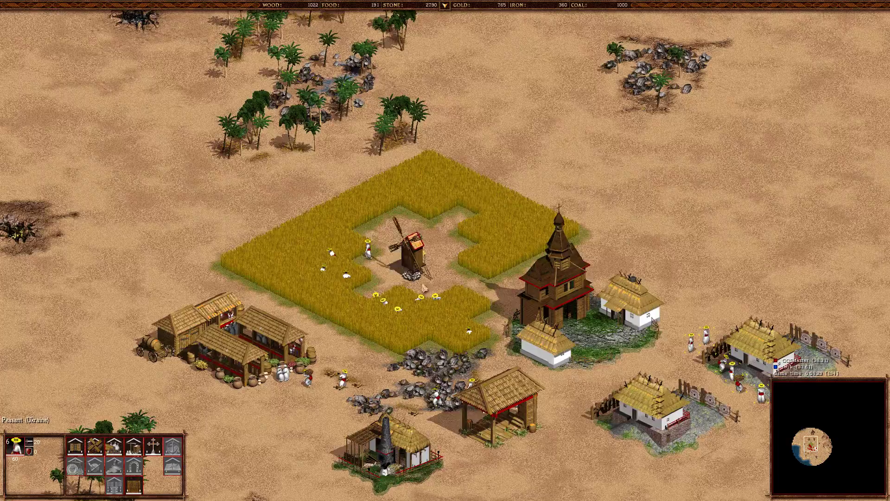
left_click(249, 403)
key("Down")
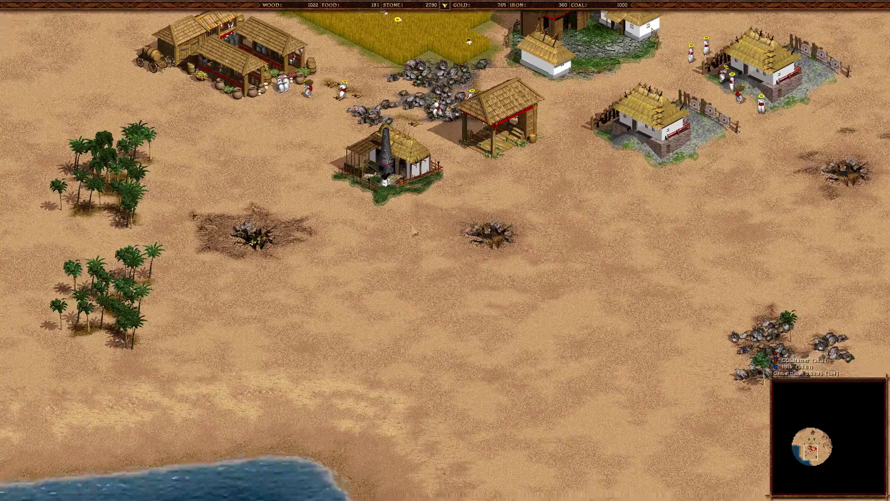
Reselect the six peasants at the second Cossack House and send them to the mine site
key("Up")
key("Down")
key("Right")
key("Up")
key("Left")
left_click_drag(441, 250, 554, 146)
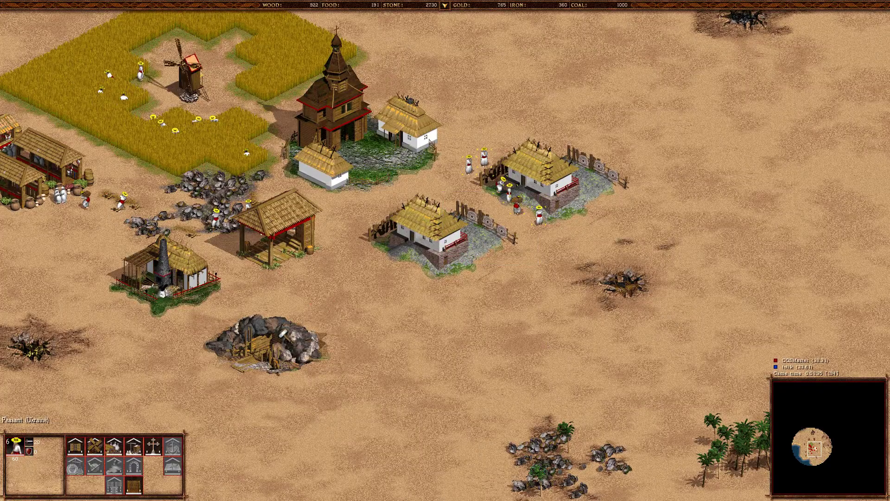
left_click(351, 291)
key("Down")
key("Right")
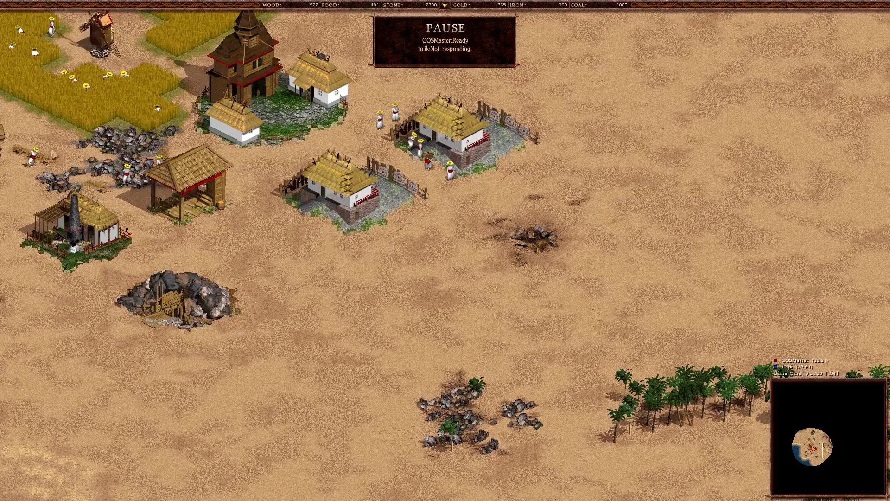
key("Up")
key("Left")
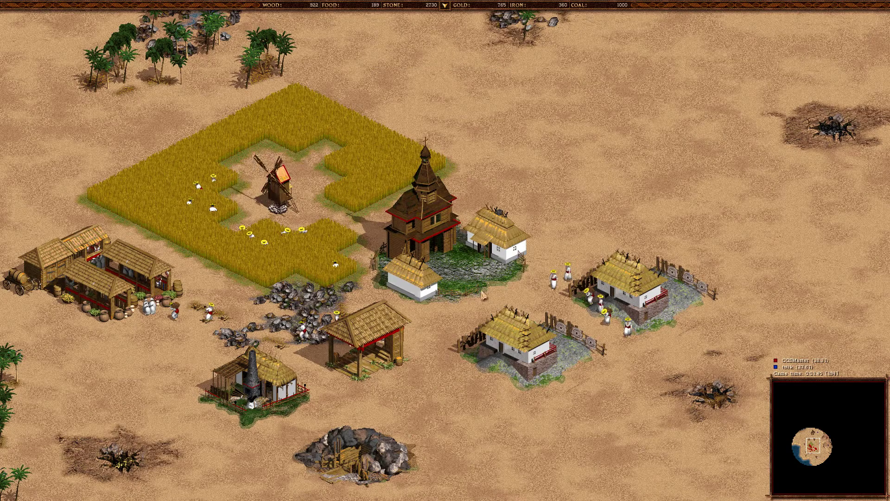
Send all players the in-game message "let's restart"
key("Return")
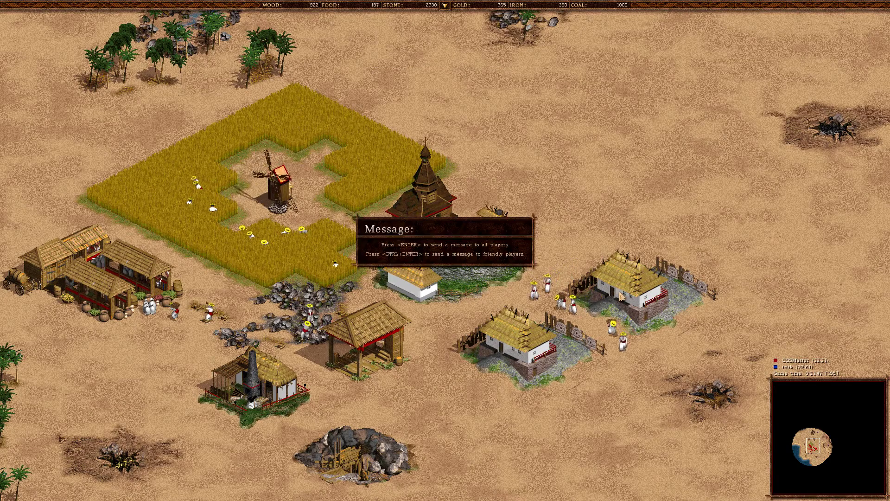
type("let's restart")
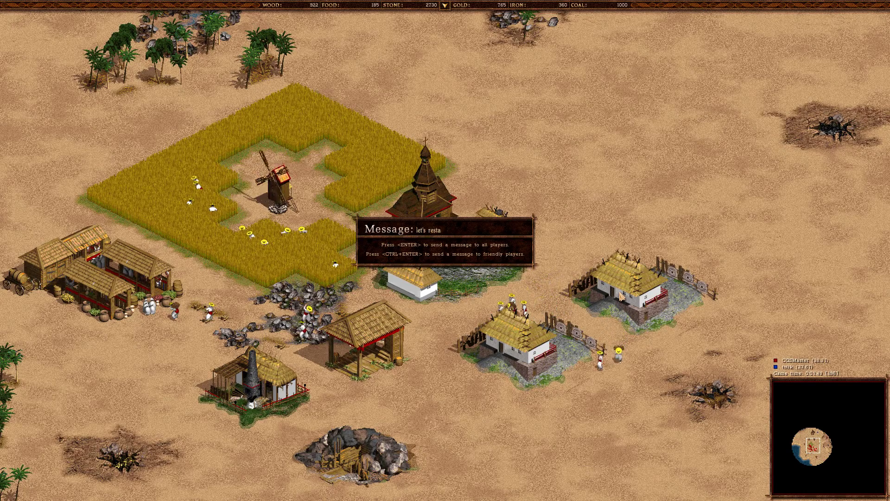
key("Return")
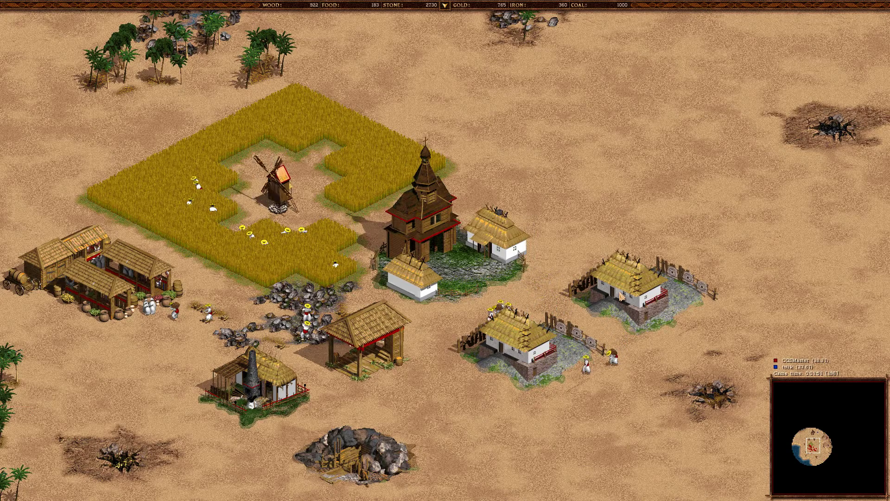
Send all players the message "too much lag check if your pc is asking updates"
key("Return")
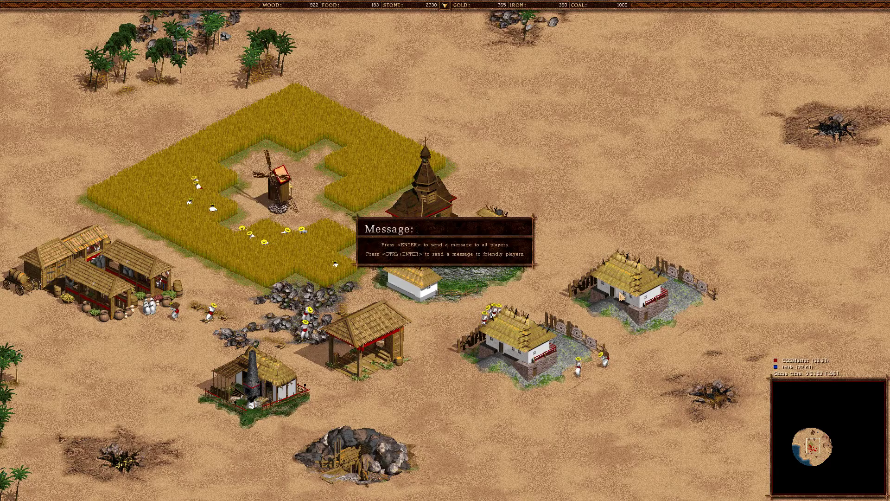
type("too much la")
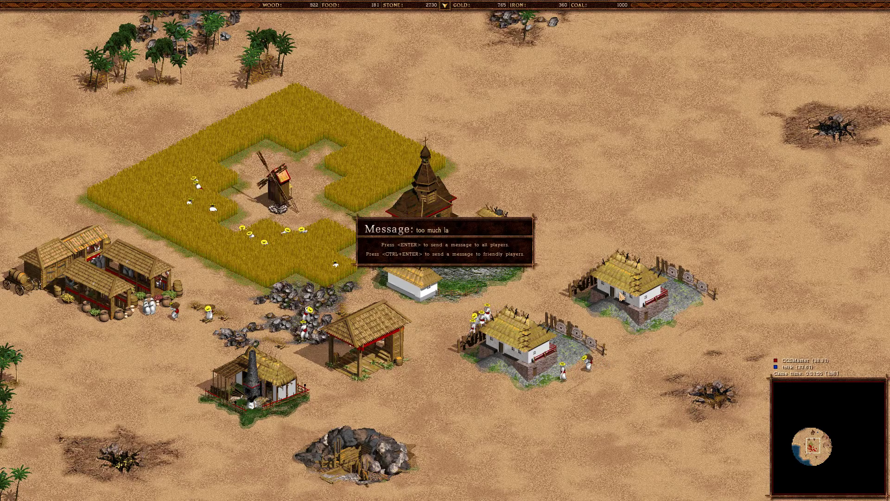
type("g check if yo")
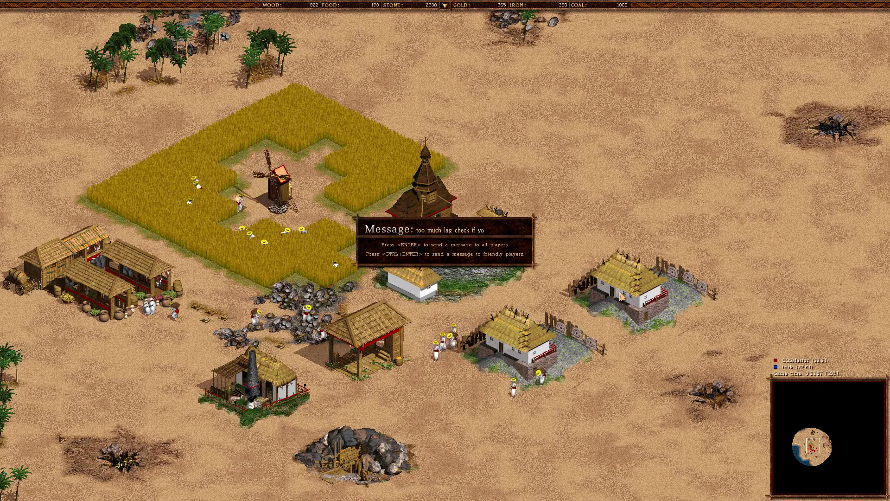
type("ur pc is ask")
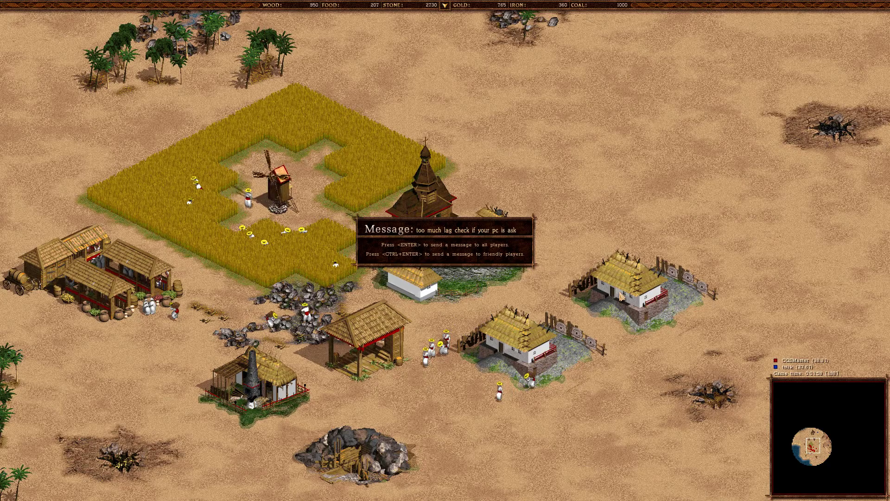
type("ing updates")
key("Return")
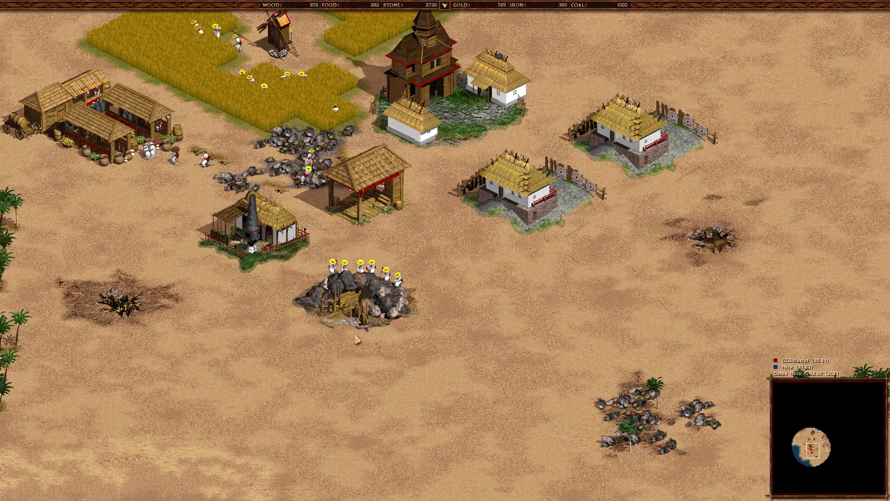
Leave the running match and exit to the main menu
left_click_drag(317, 336, 423, 258)
left_click(425, 257)
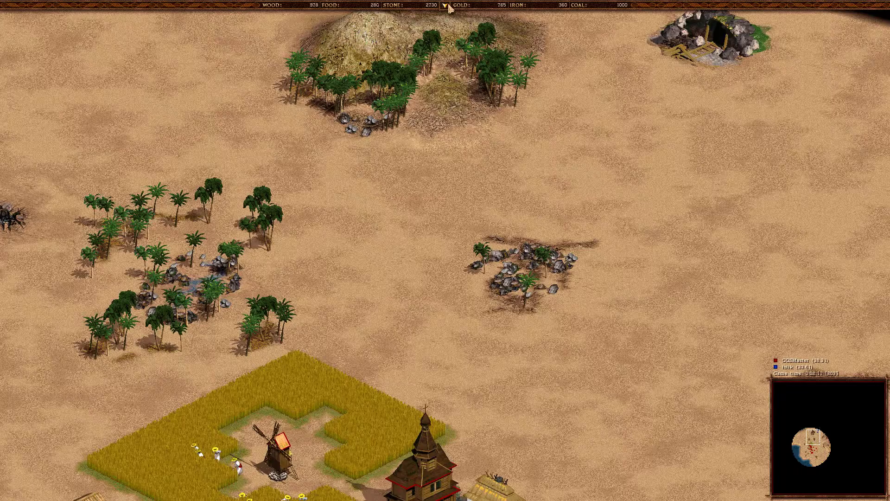
left_click(444, 5)
left_click(449, 27)
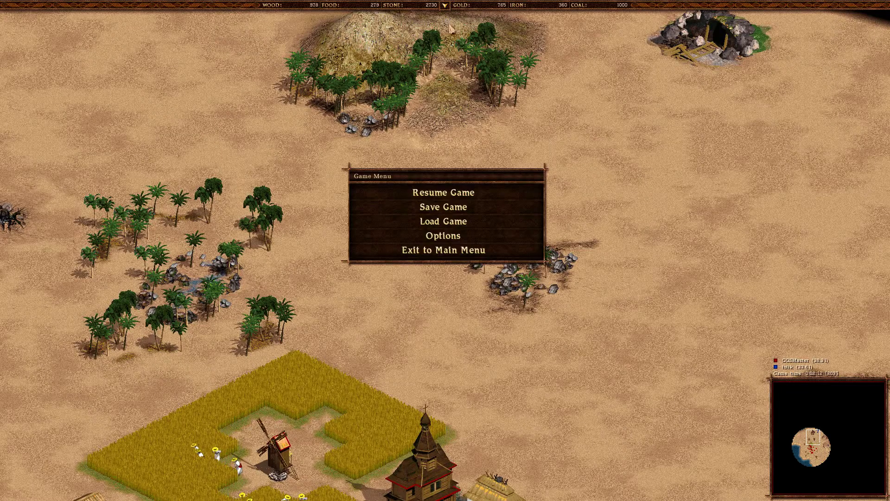
left_click(472, 256)
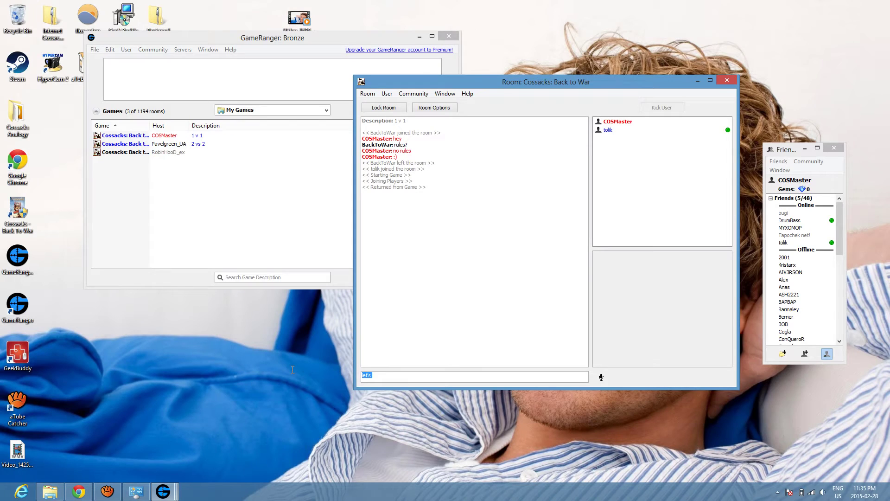
Post "brb man" and "finished video tutorial" in the GameRanger room chat
type("brb man")
key("Return")
type("finished video tutorial")
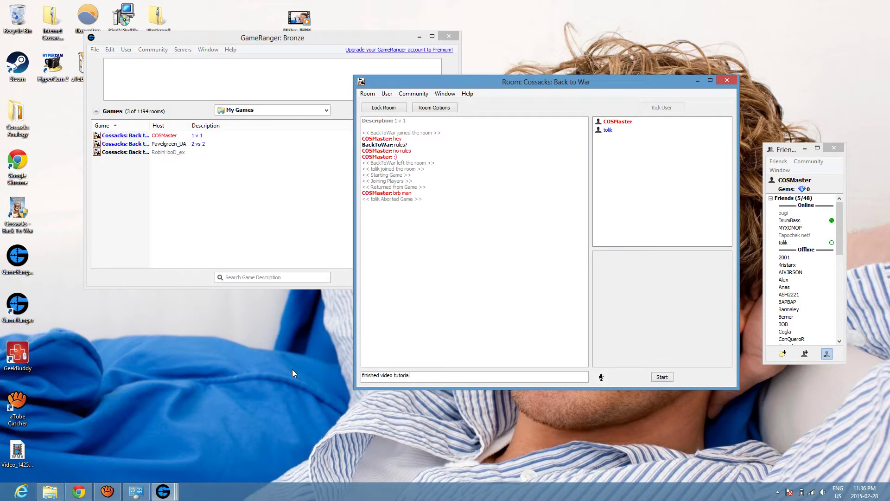
key("Return")
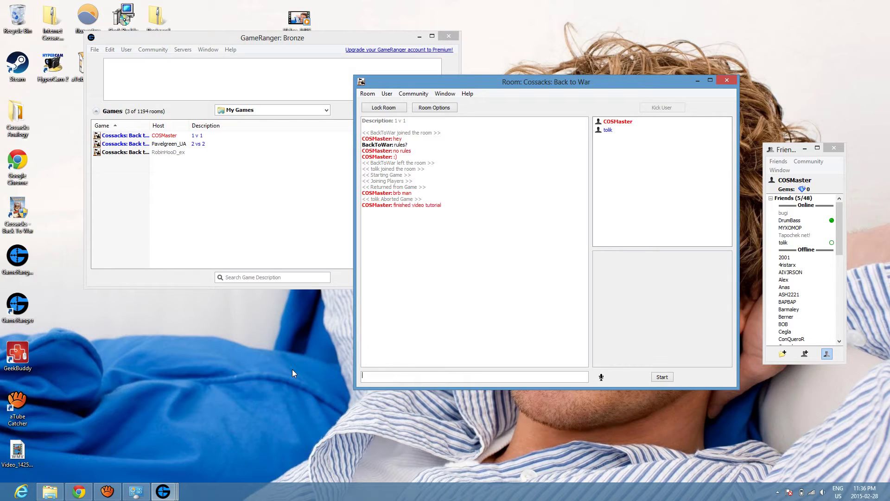
Switch to Chrome and request the Internet settings page of the Bell Connection Hub
left_click(87, 495)
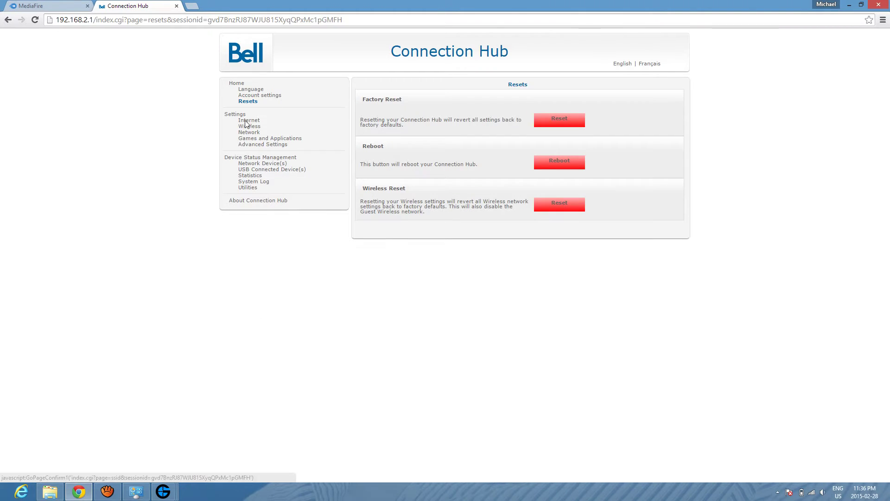
left_click(247, 121)
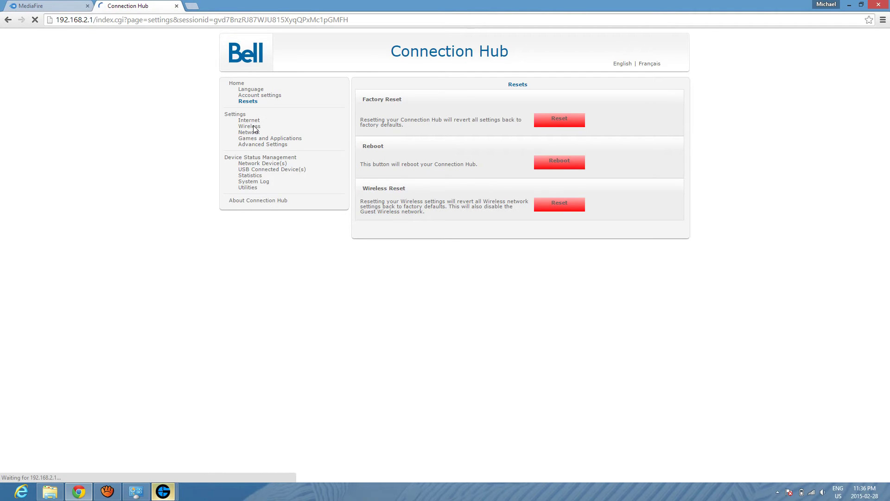
left_click(65, 6)
left_click(126, 5)
left_click(852, 5)
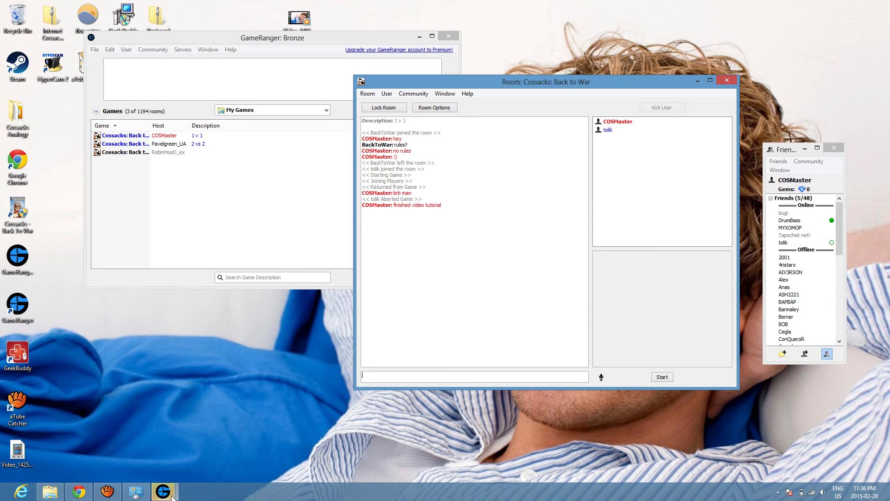
Switch to aTube Catcher to reach its screen recording controls
left_click(108, 491)
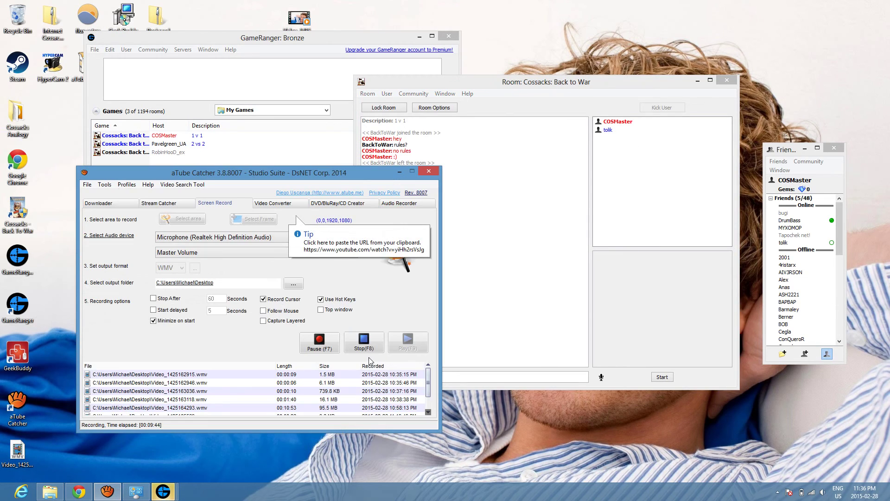